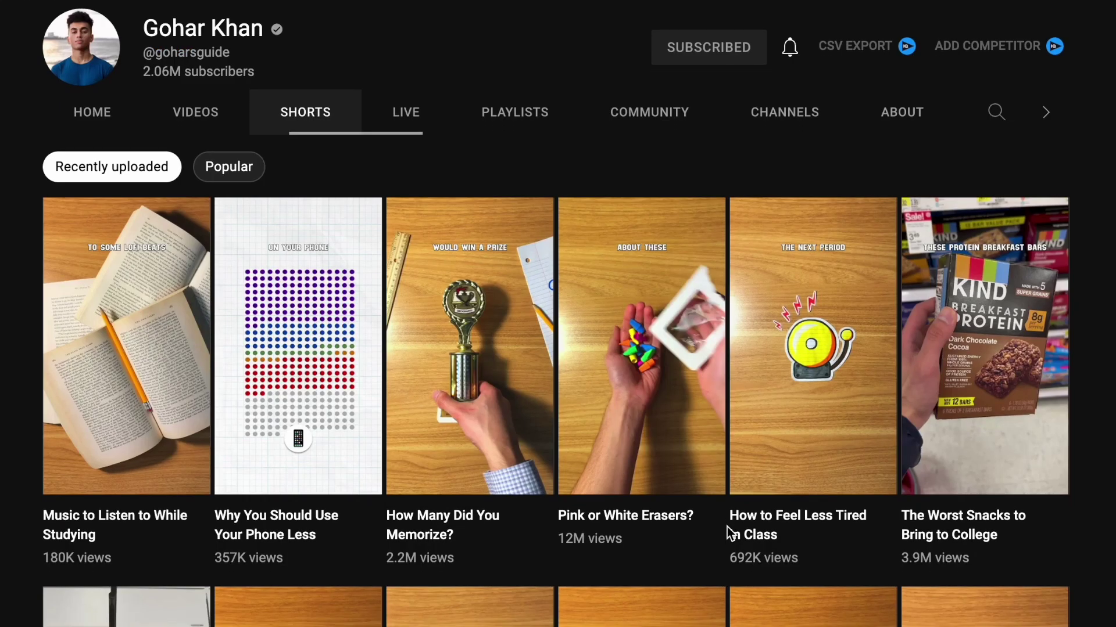
Scroll down through the channel's study-themed Shorts
scroll(727, 528, down, 3)
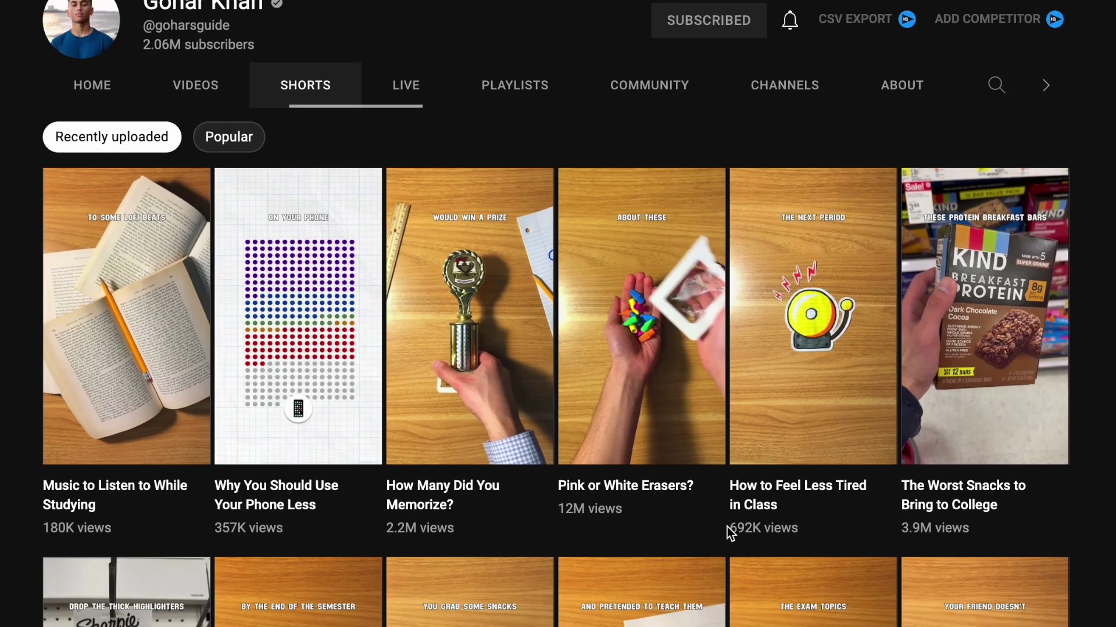
scroll(727, 528, down, 4)
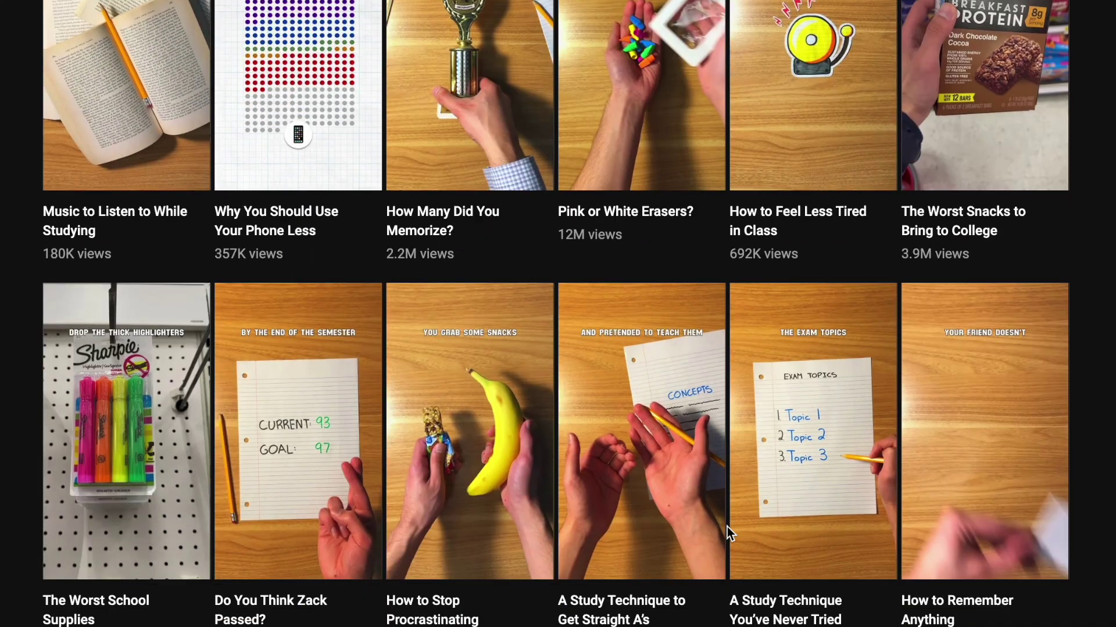
scroll(727, 528, down, 2)
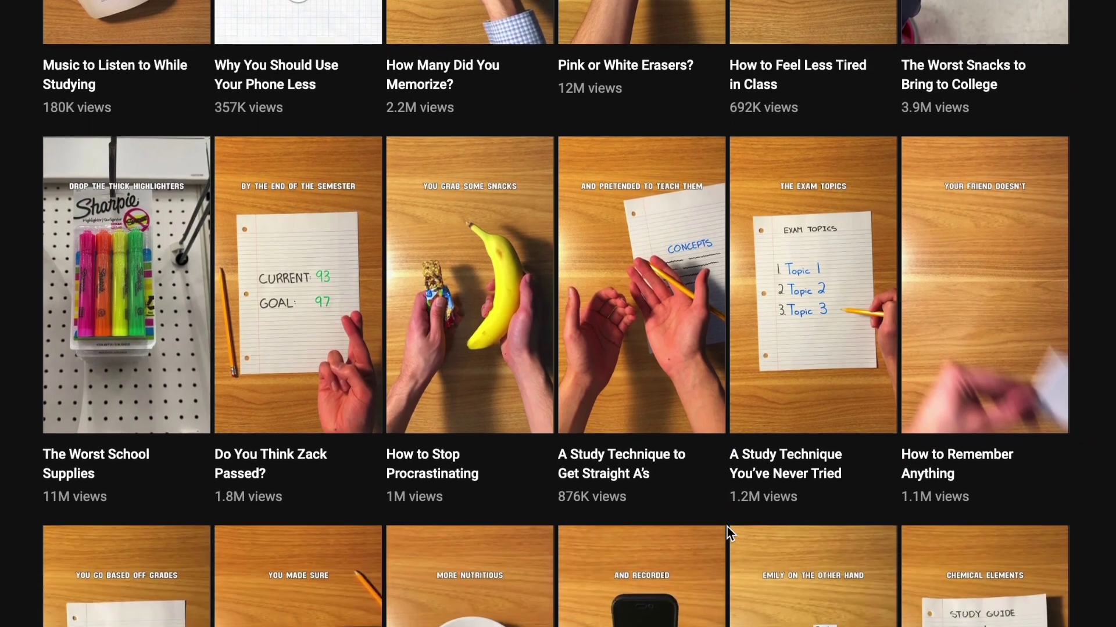
scroll(727, 528, down, 4)
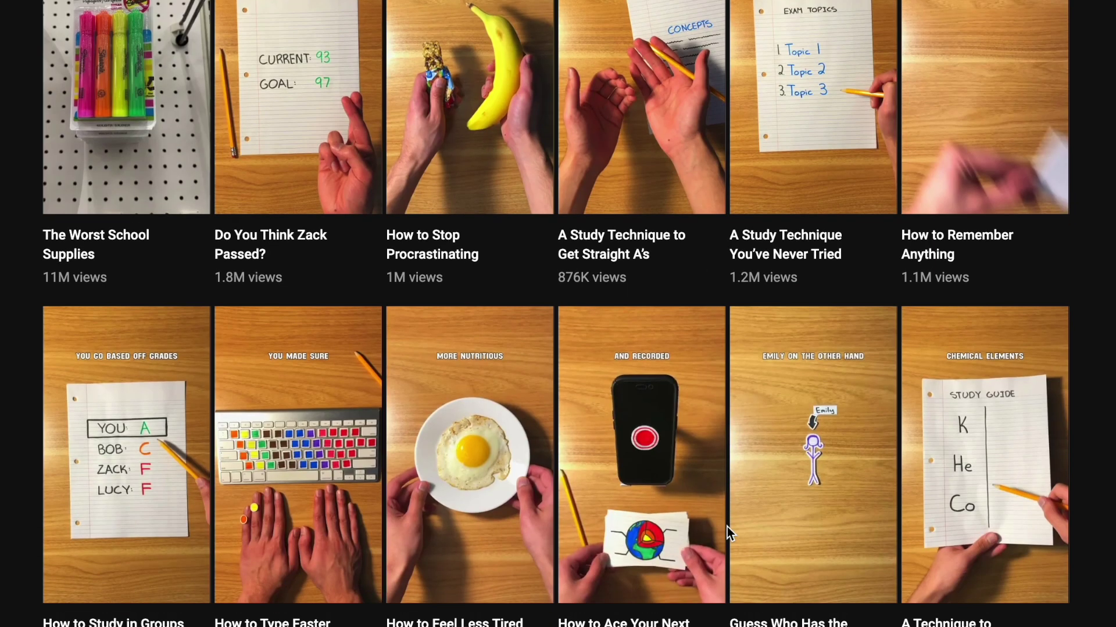
scroll(726, 528, down, 3)
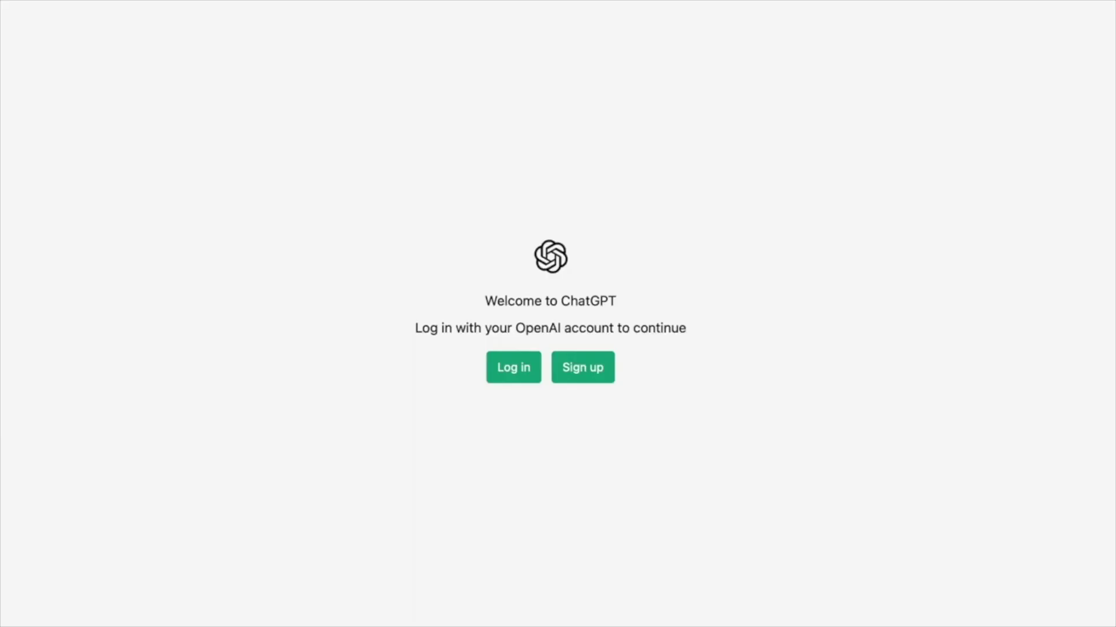
Sign up for ChatGPT with Google, picking the Google account to use
click(583, 367)
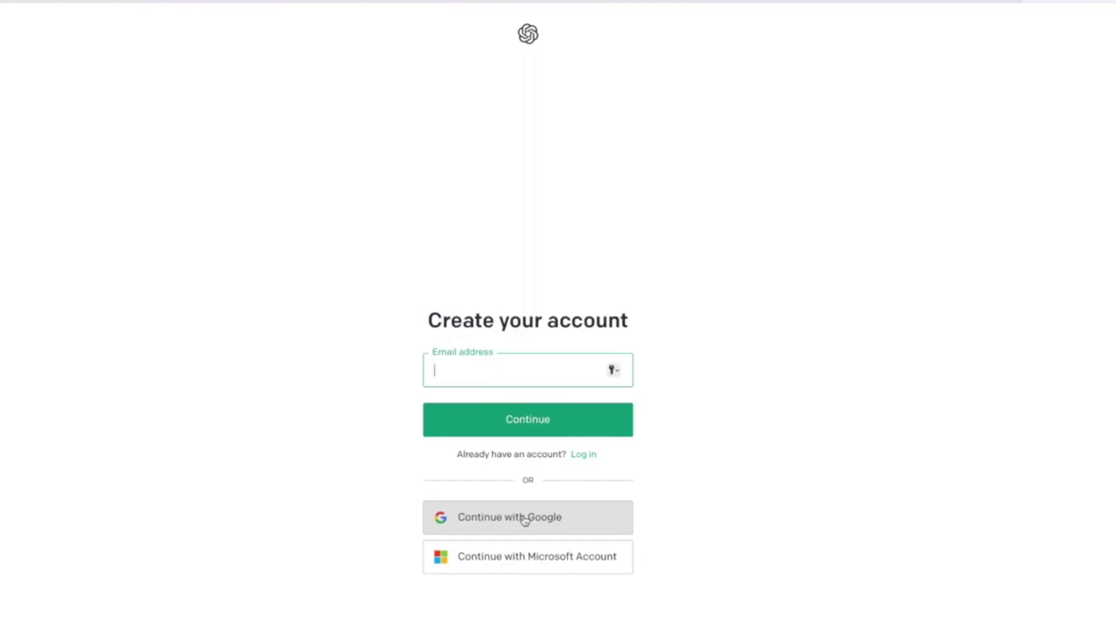
click(524, 519)
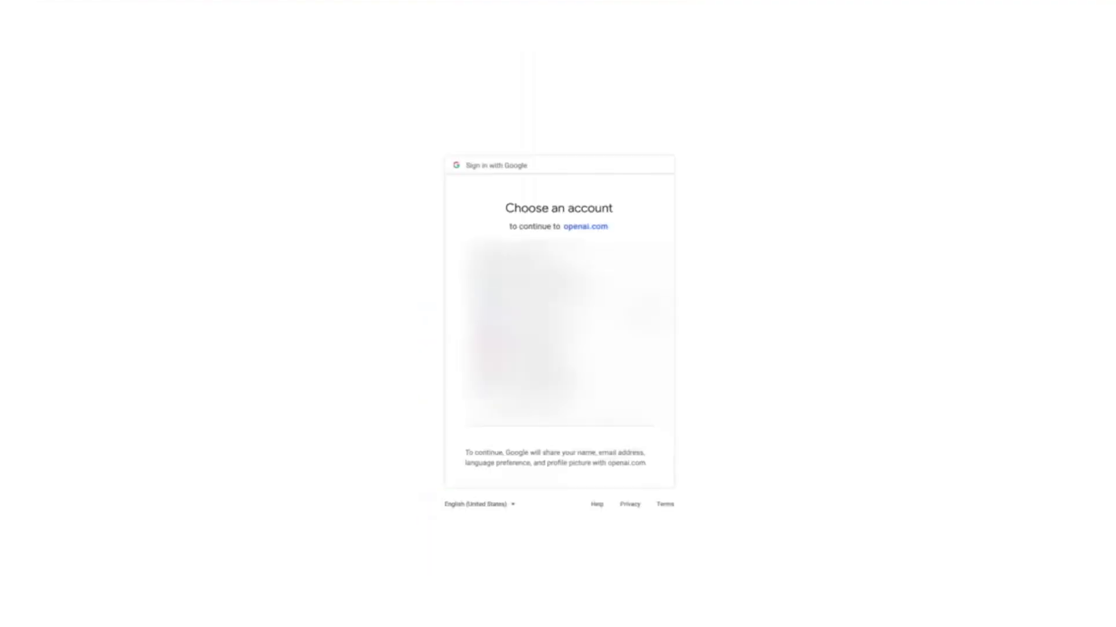
click(558, 287)
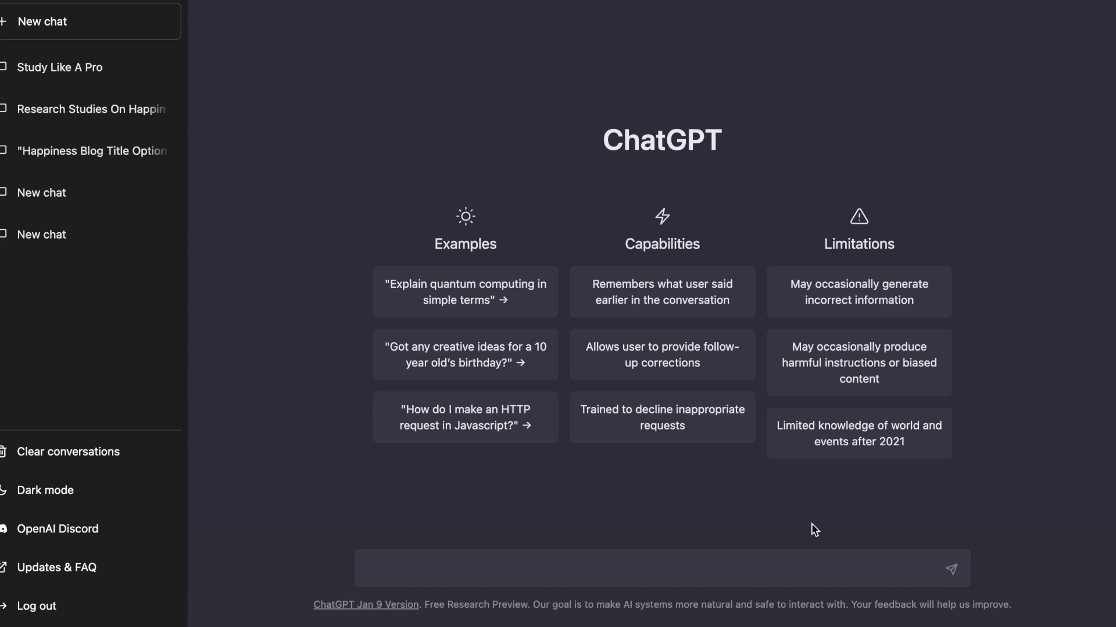
Send a prompt for a humorous 30-second Shorts script on 'A unique trick to study better for exams'
text(Write a 30 second )
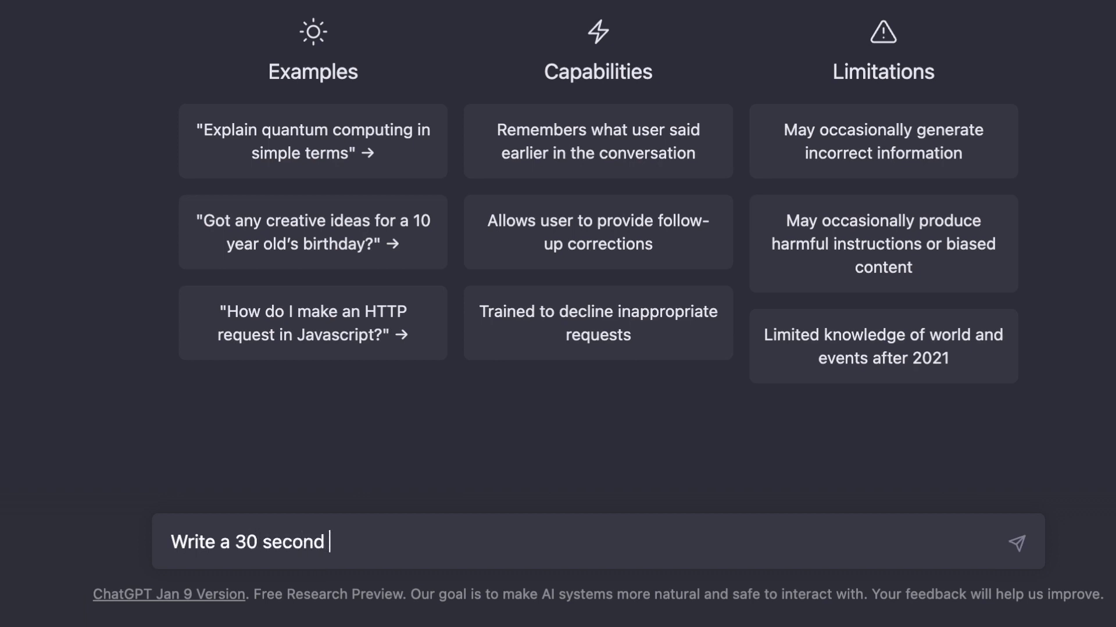
text(YouTube shorts s)
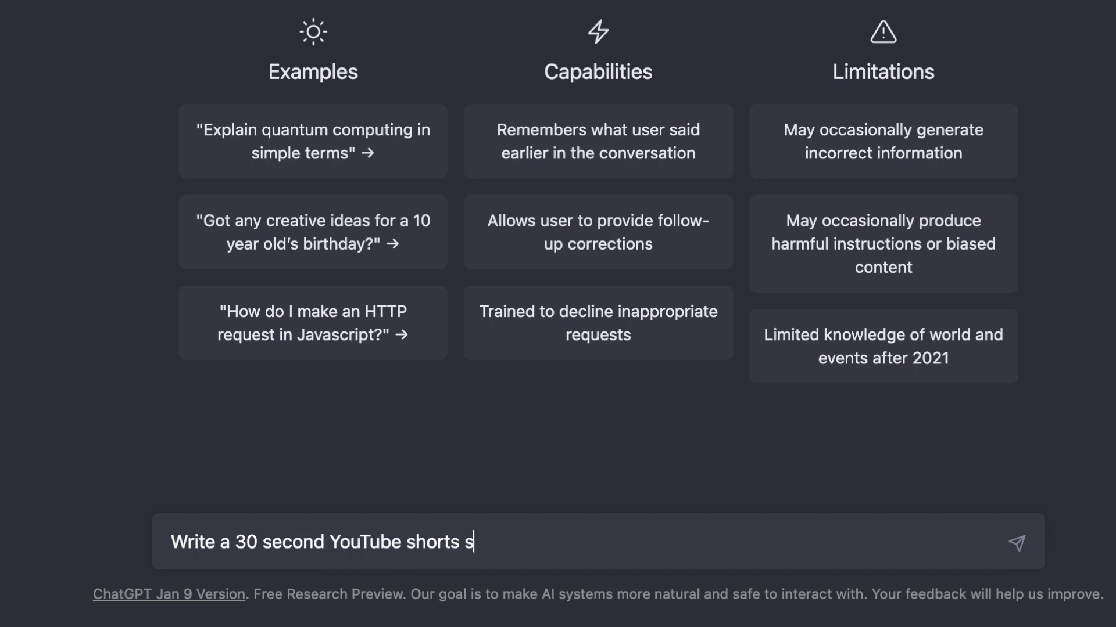
text(cript on 'A unique )
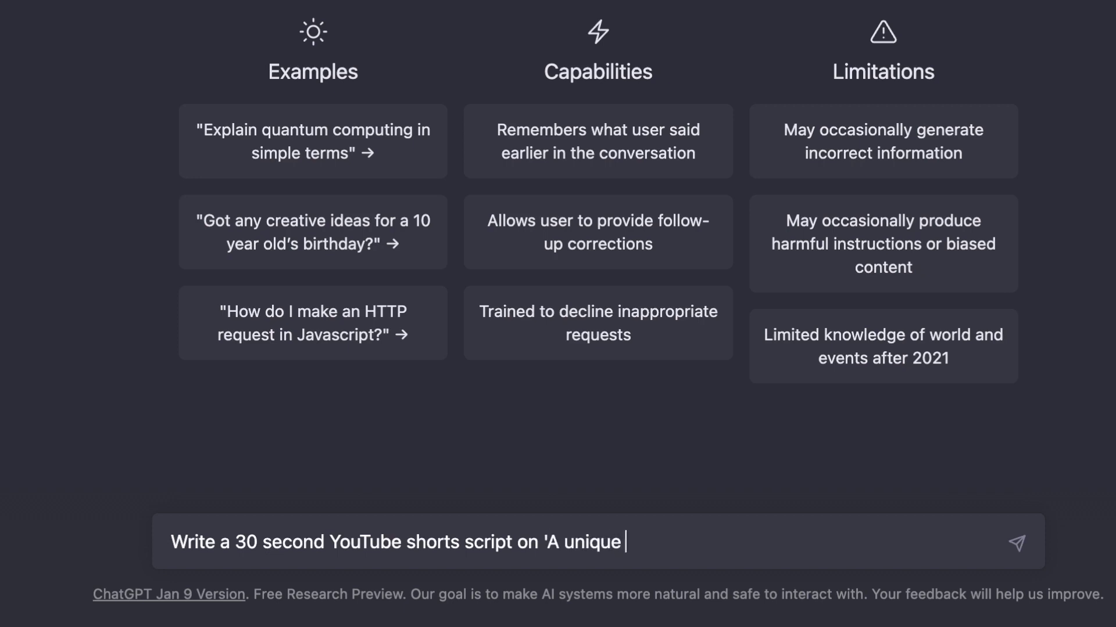
text(trick to study better for )
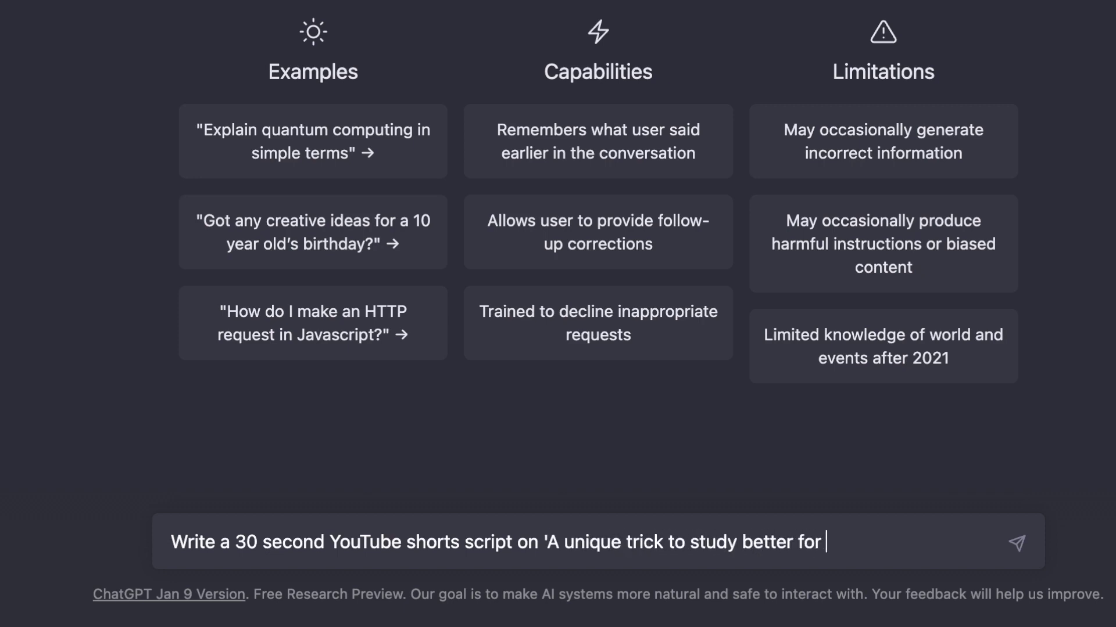
text(exams'.)
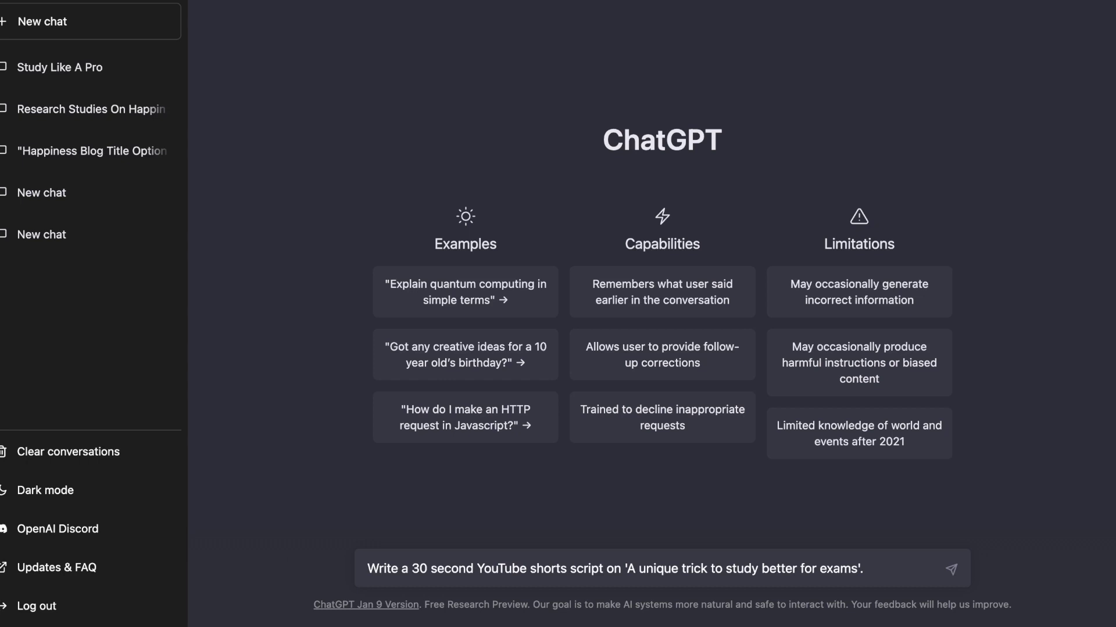
text(Ma)
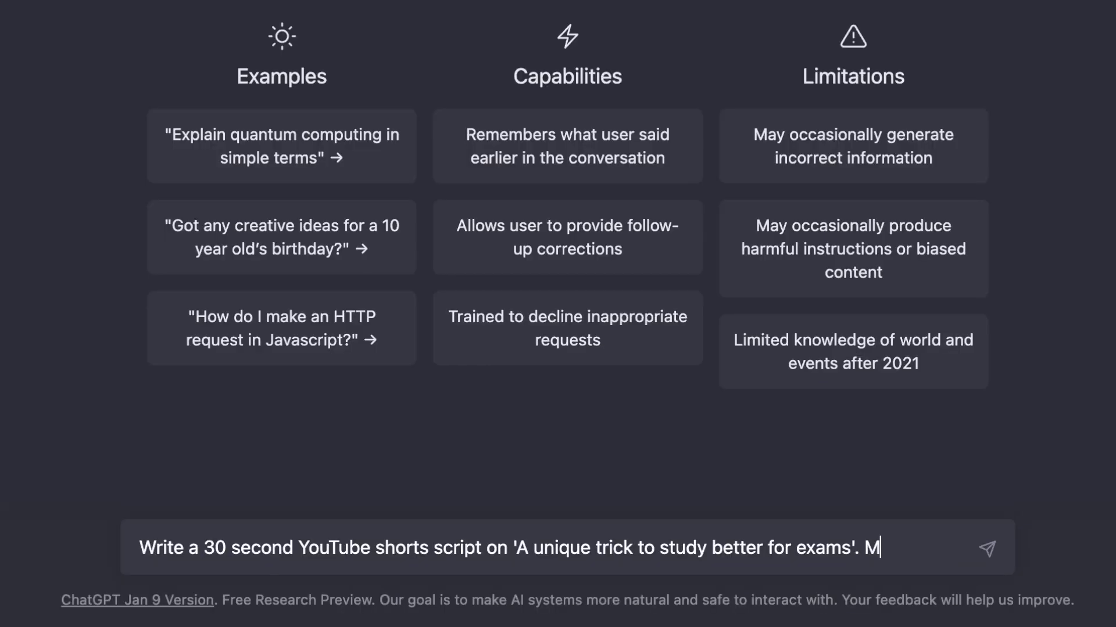
key(BackSpace)
key(BackSpace)
text(Add a hook to)
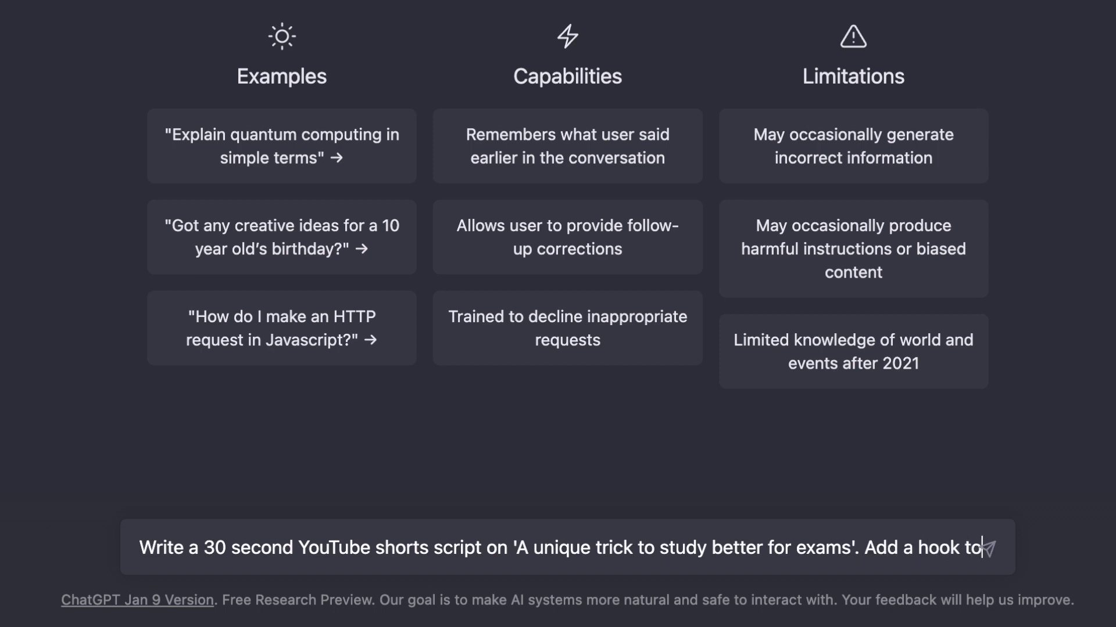
text( the intro and keep the language hu)
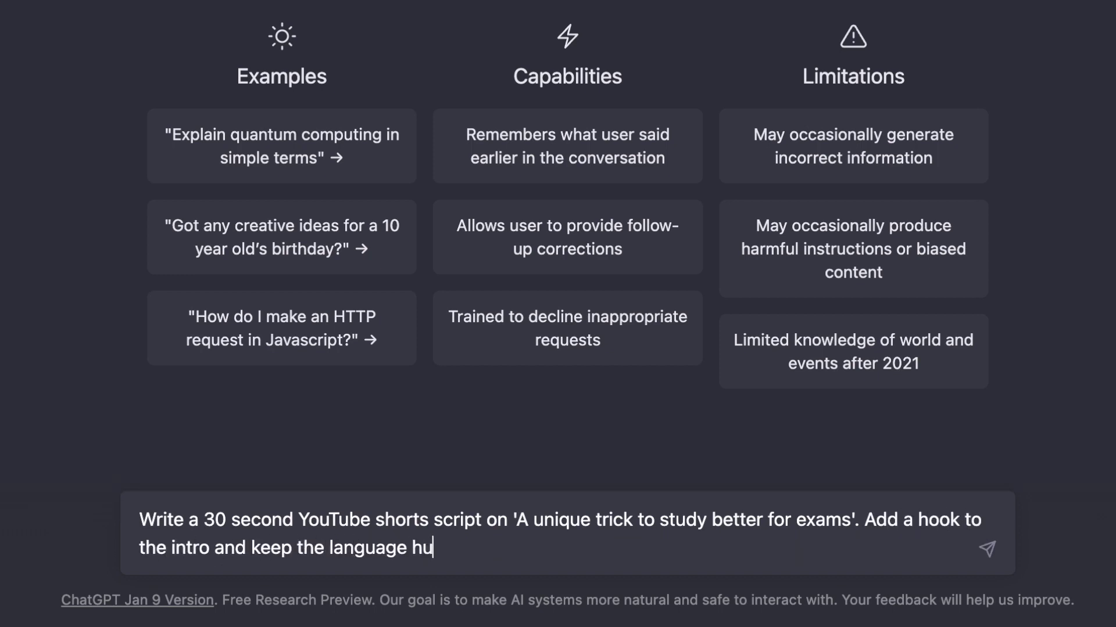
key(BackSpace)
key(BackSpace)
key(BackSpace)
key(BackSpace)
key(BackSpace)
key(BackSpace)
key(BackSpace)
key(BackSpace)
key(BackSpace)
key(BackSpace)
key(BackSpace)
text(tone humorous)
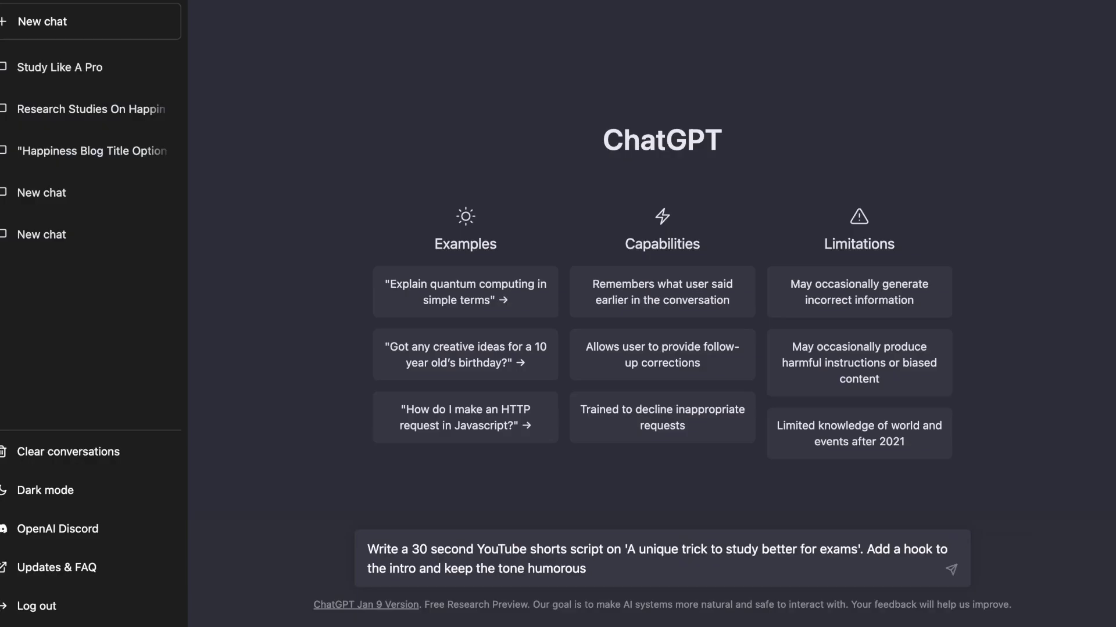
text(. Make sure to incl)
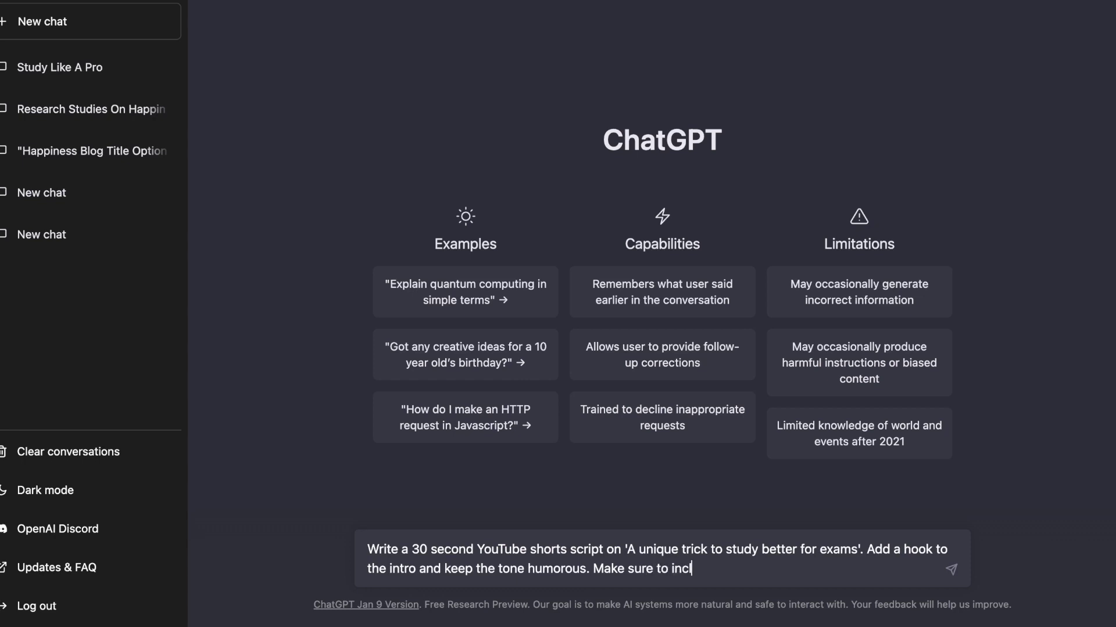
text(ude a real life example)
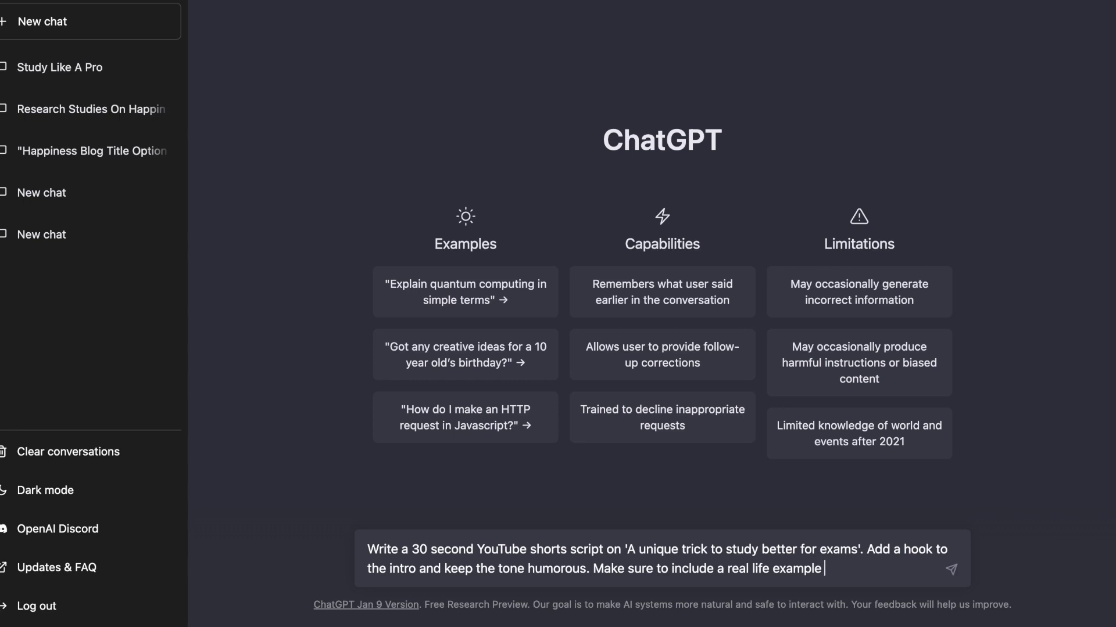
click(953, 569)
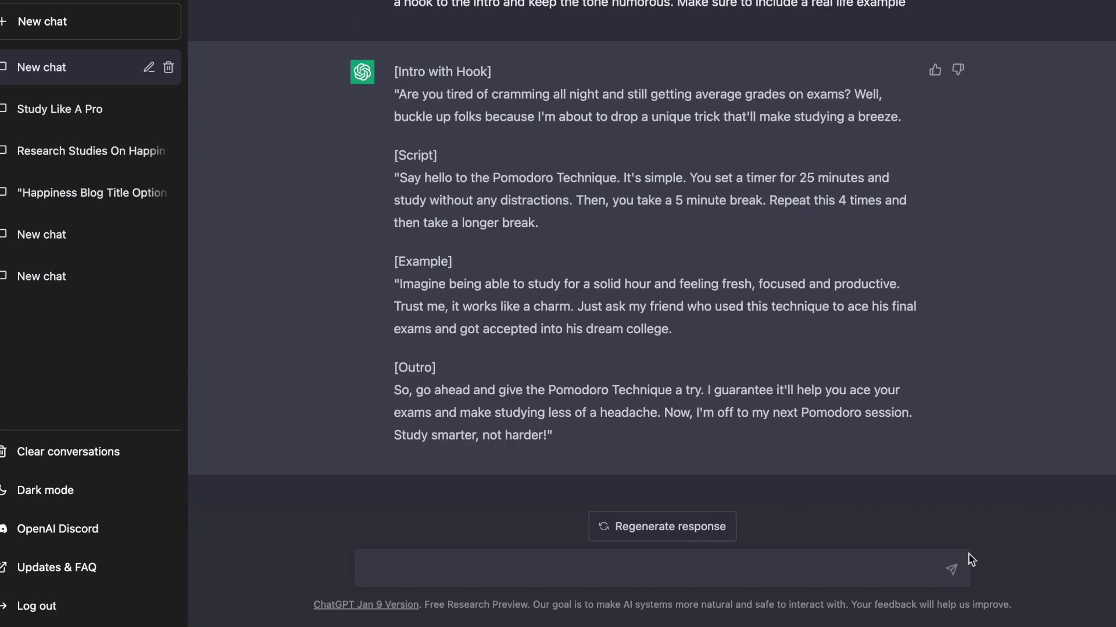
Scroll up to read the generated Pomodoro Technique script
scroll(939, 241, up, 1)
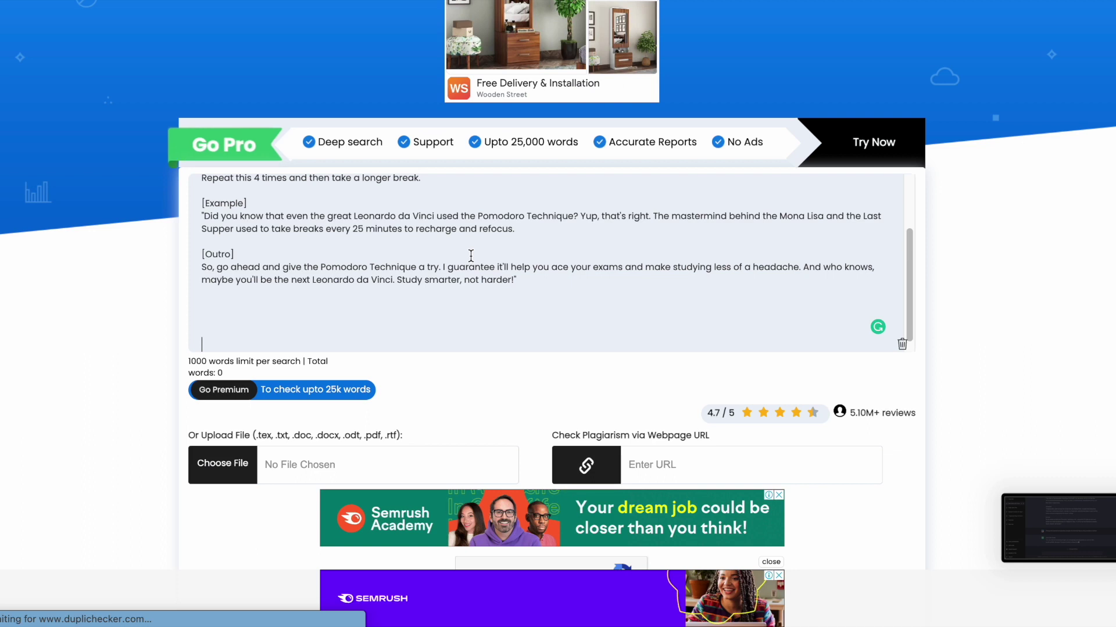
Run Duplichecker's plagiarism check on the pasted script
scroll(498, 249, up, 3)
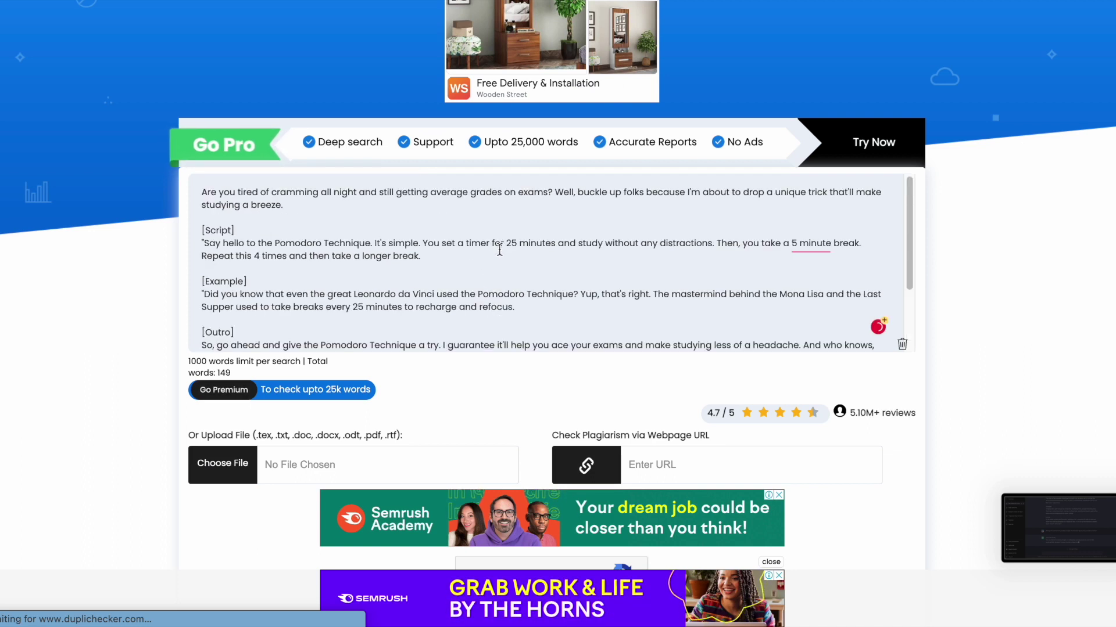
scroll(498, 249, down, 3)
scroll(581, 407, down, 3)
click(488, 466)
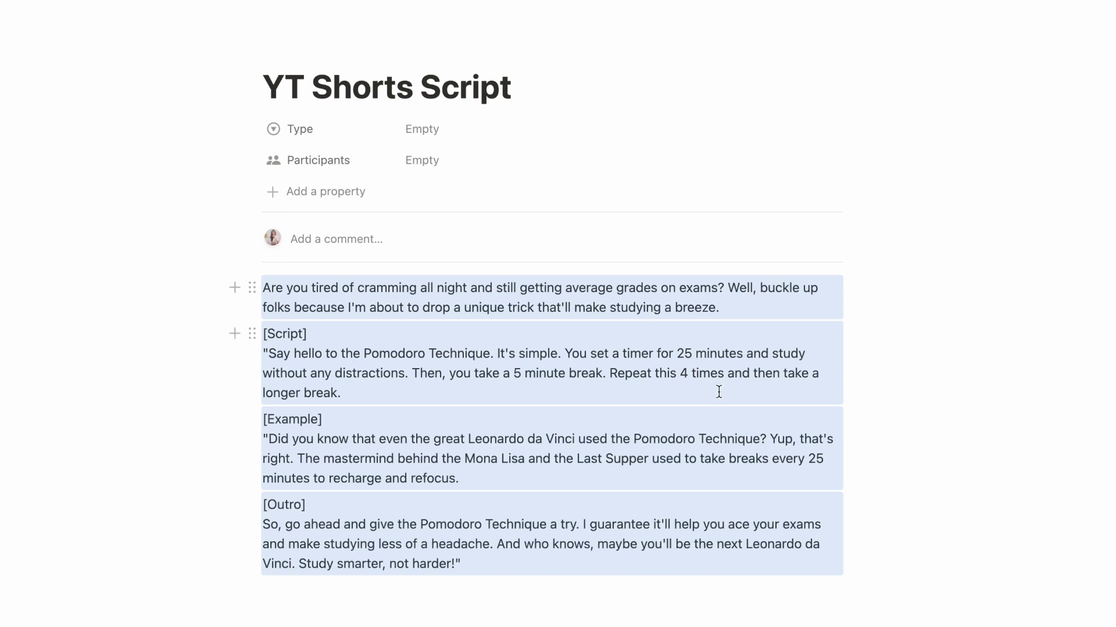
Delete the [Outro] and [Example] section labels from the pasted script
click(788, 487)
click(696, 568)
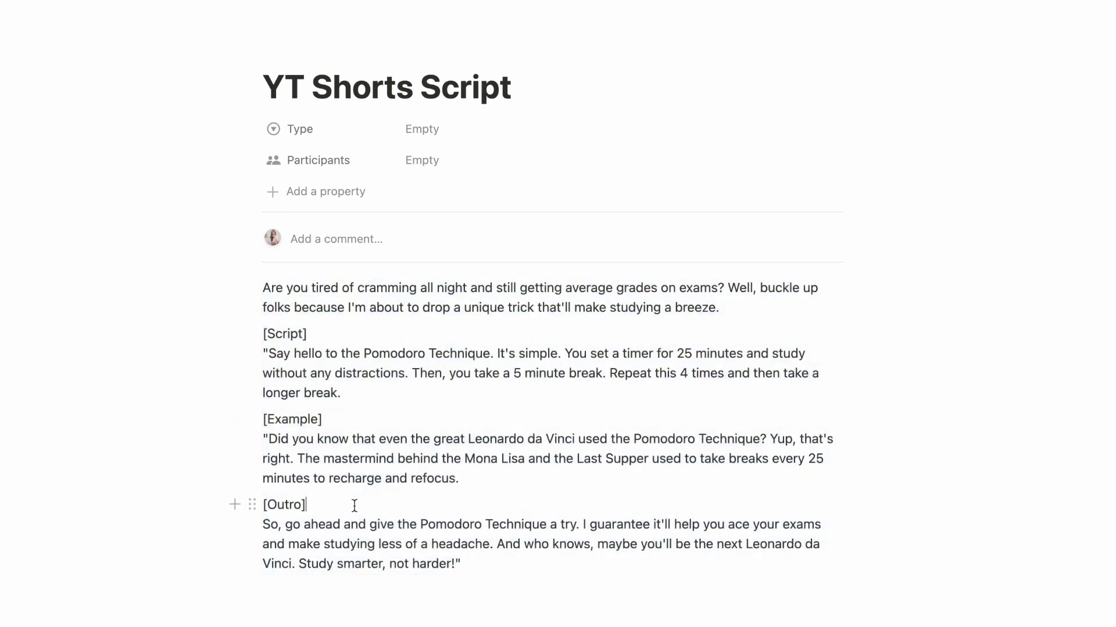
drag(354, 505, 262, 505)
key(BackSpace)
drag(342, 421, 228, 420)
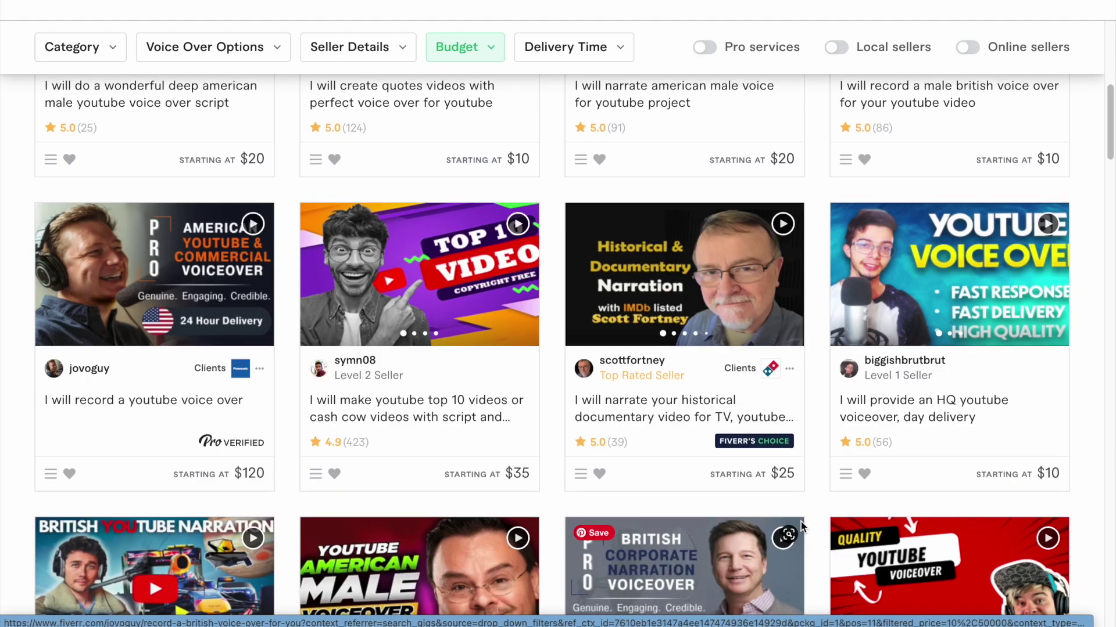
scroll(800, 522, down, 3)
scroll(800, 521, down, 3)
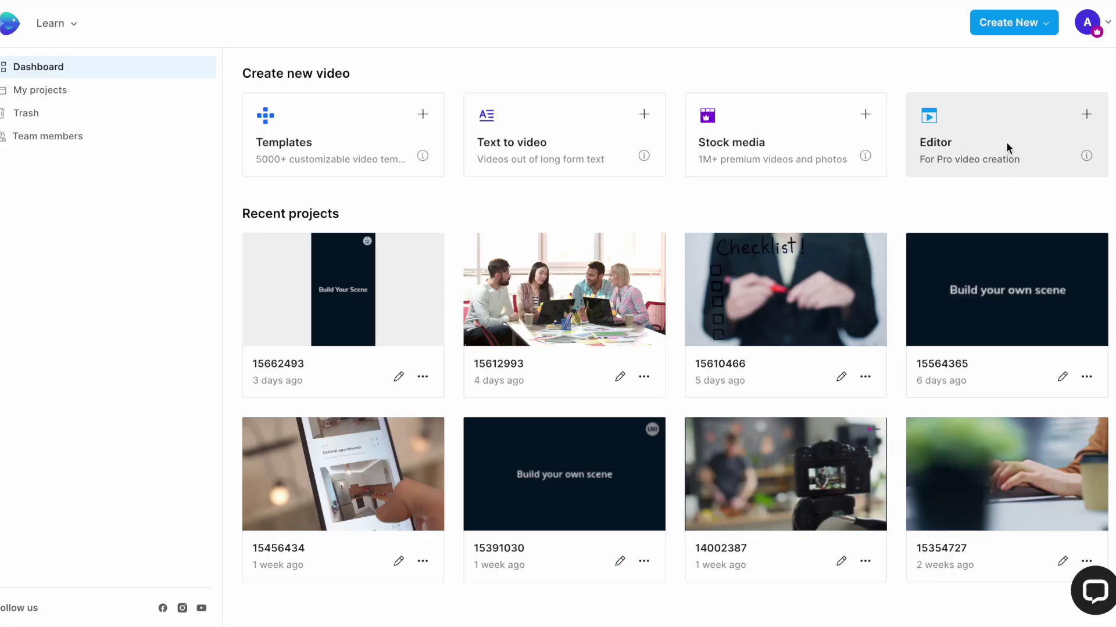
Create a new blank Editor project with the Portrait 9:16 dimension
click(1086, 114)
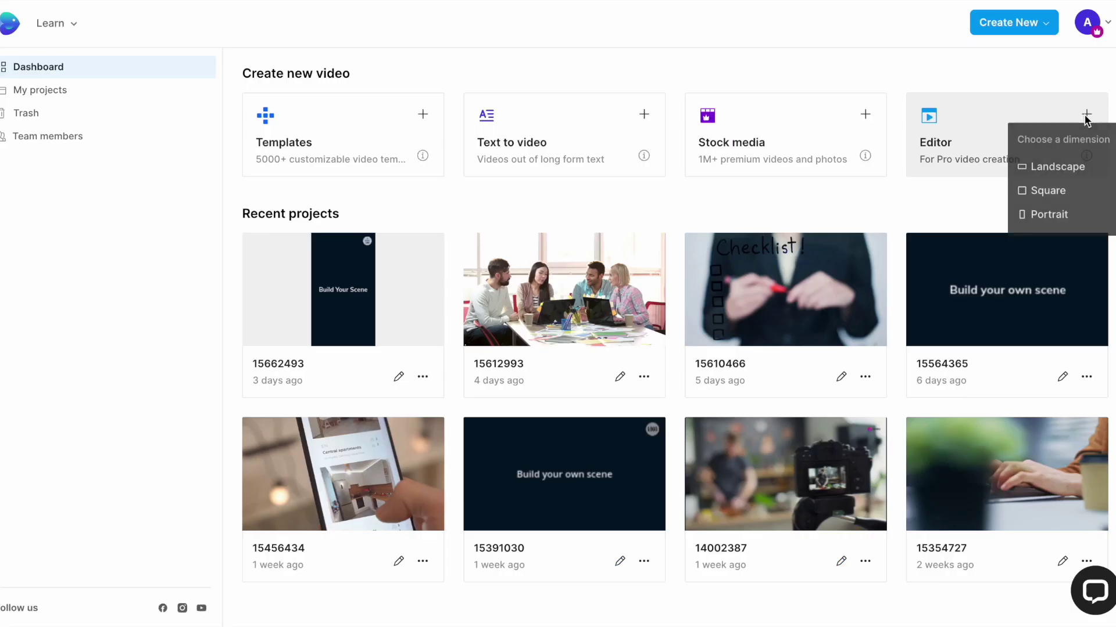
click(1045, 215)
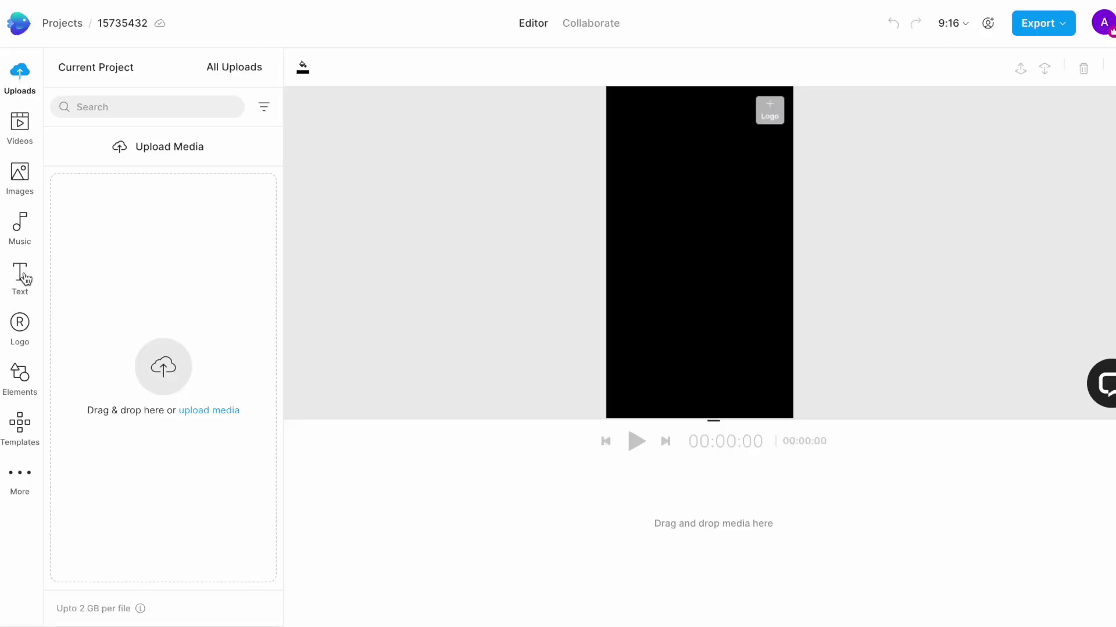
Add the first cherry blossom photo from the Images library to the canvas
click(28, 177)
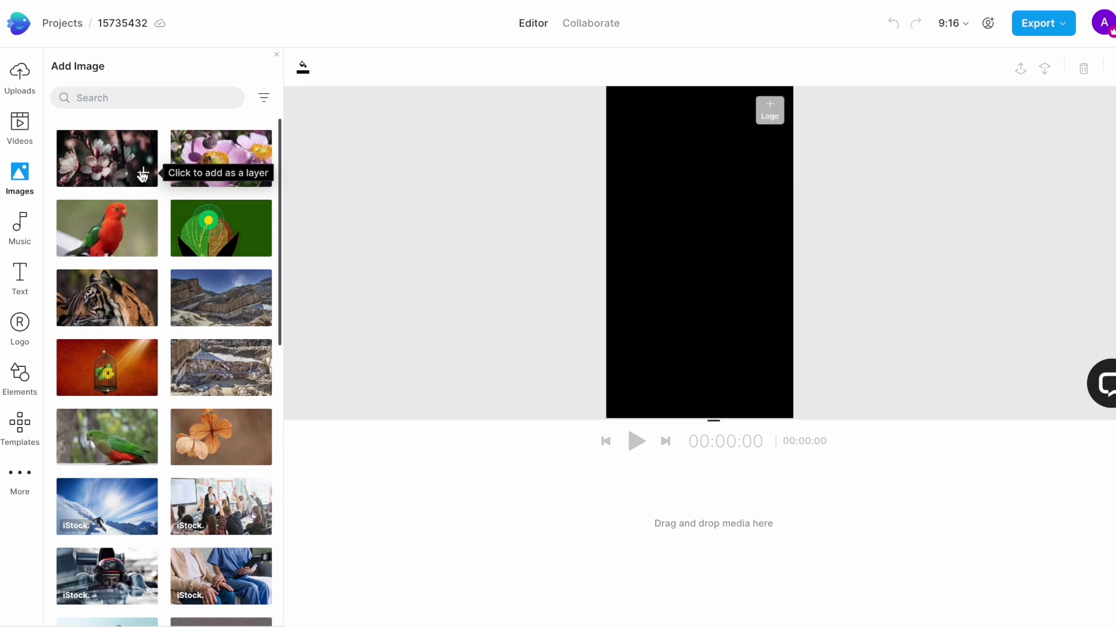
click(142, 175)
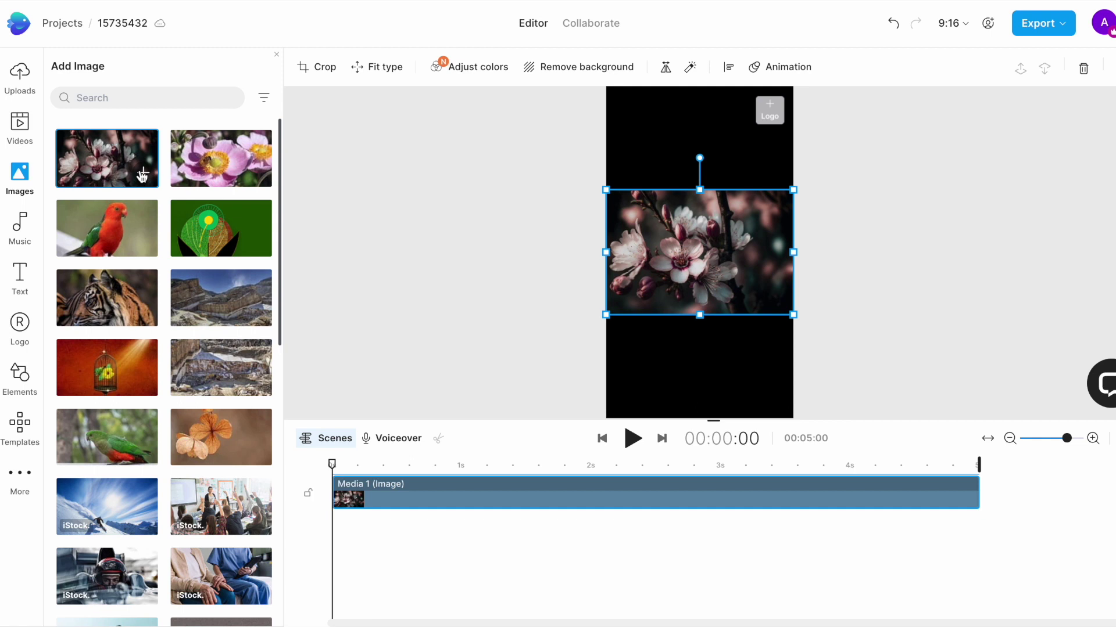
Record the script narration as a voiceover and add it to the timeline
click(394, 440)
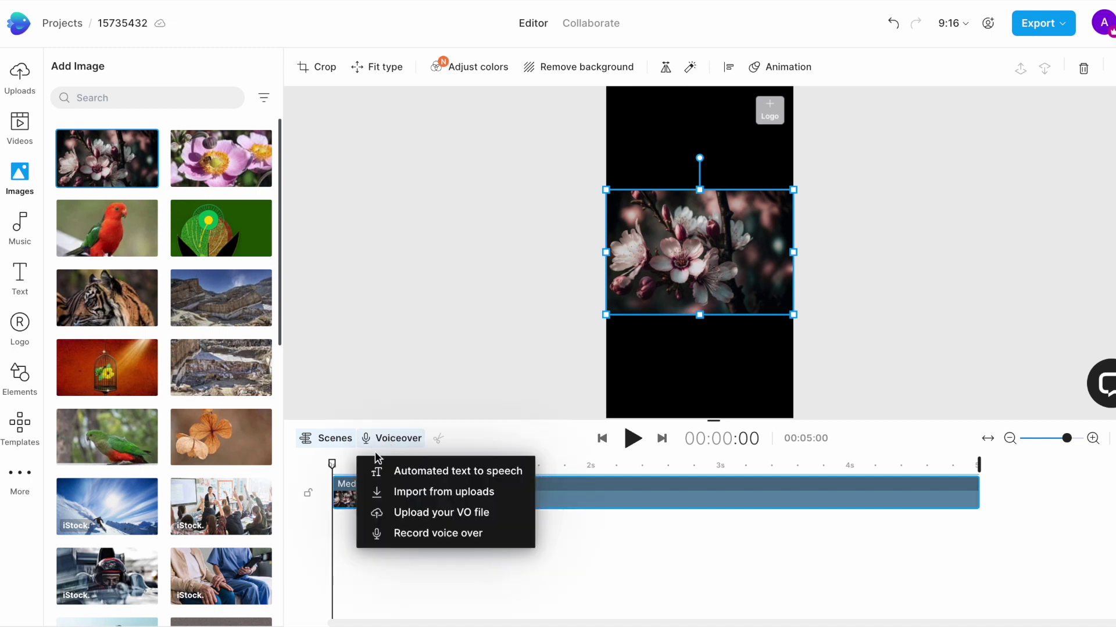
click(400, 535)
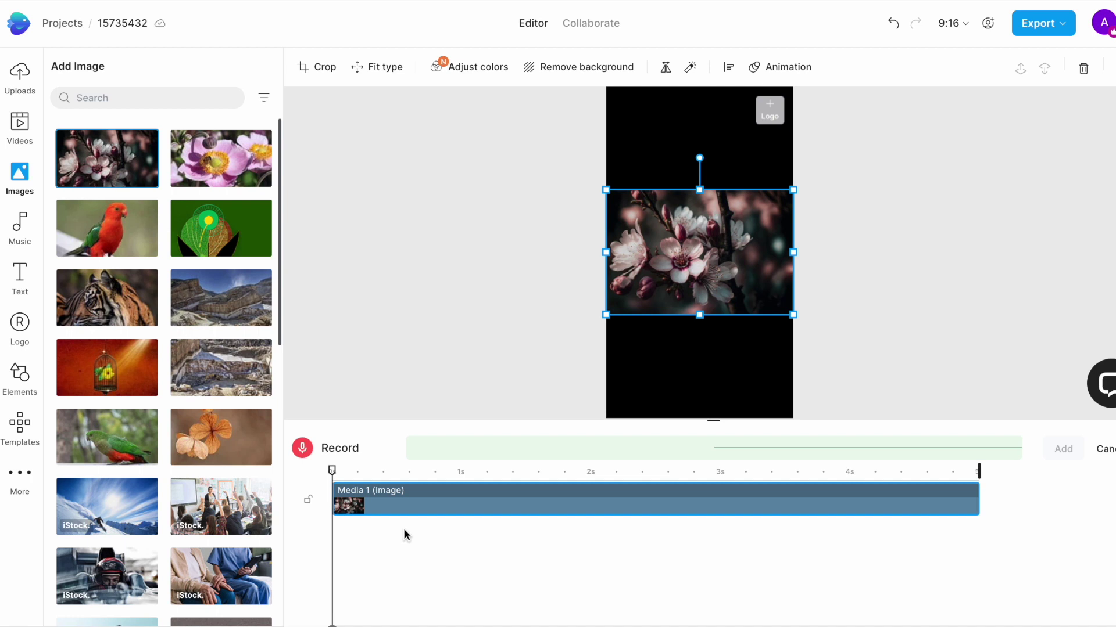
click(299, 447)
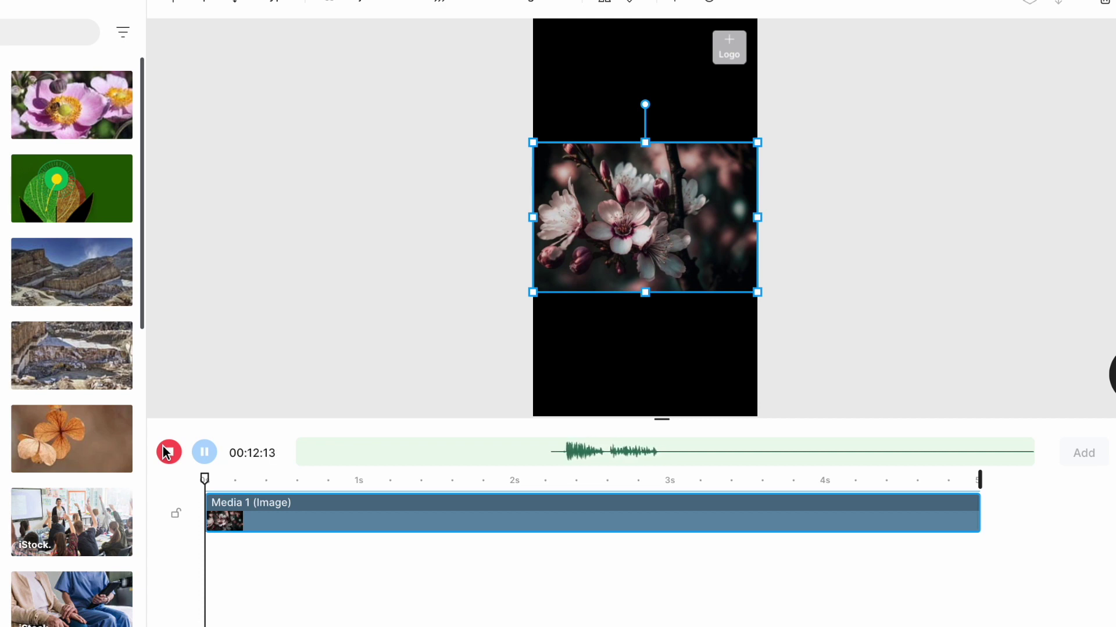
click(168, 452)
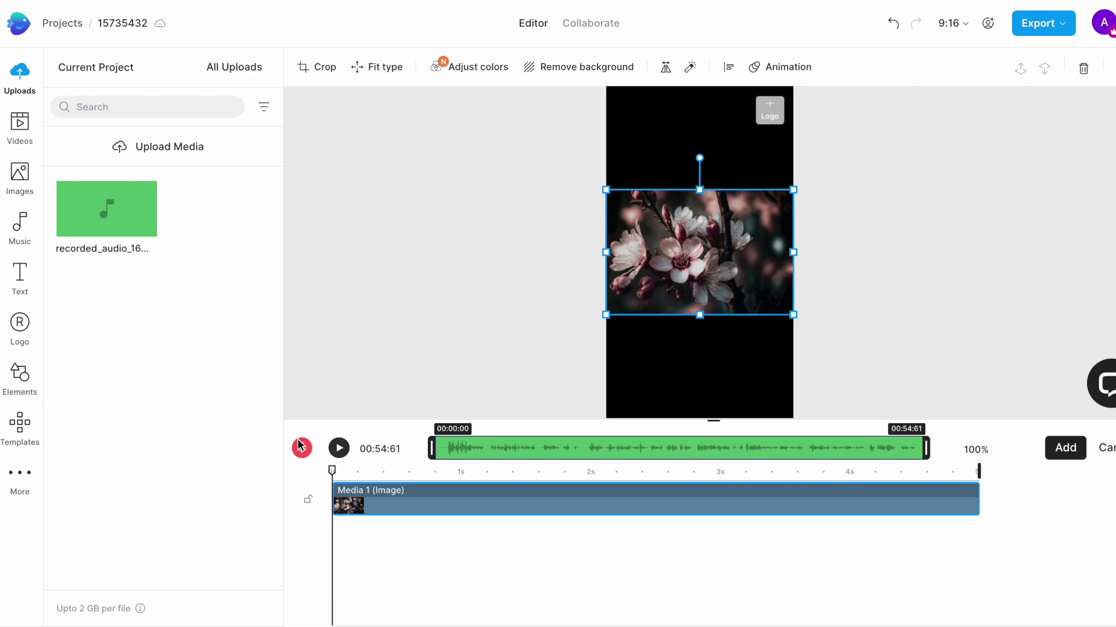
click(1068, 450)
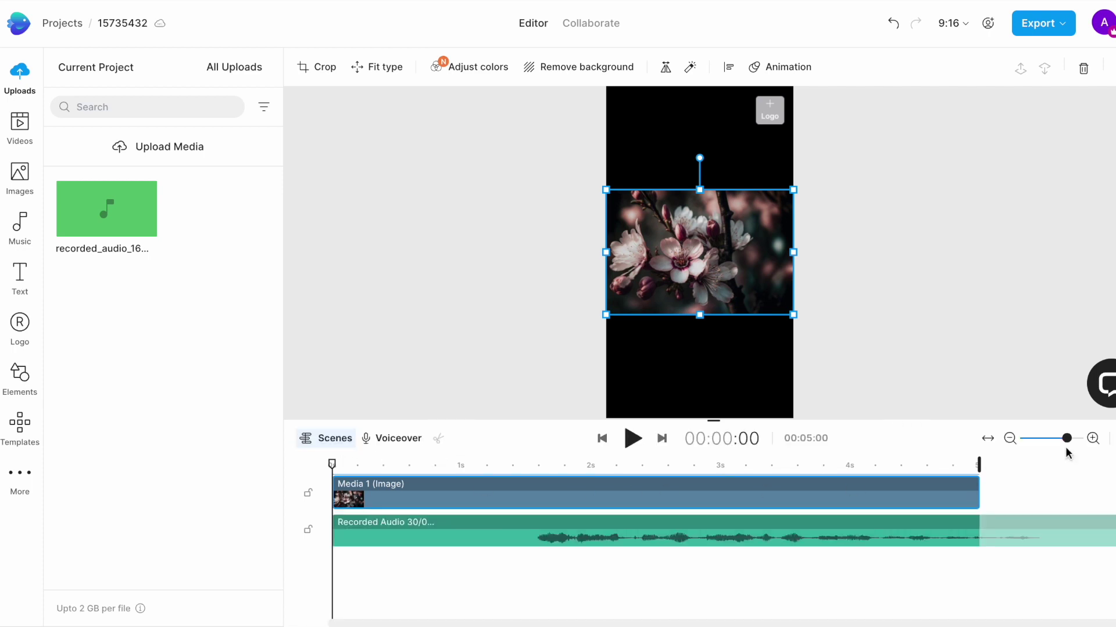
Stretch the Media 1 image clip to 54 seconds to match the voiceover
drag(348, 500, 474, 501)
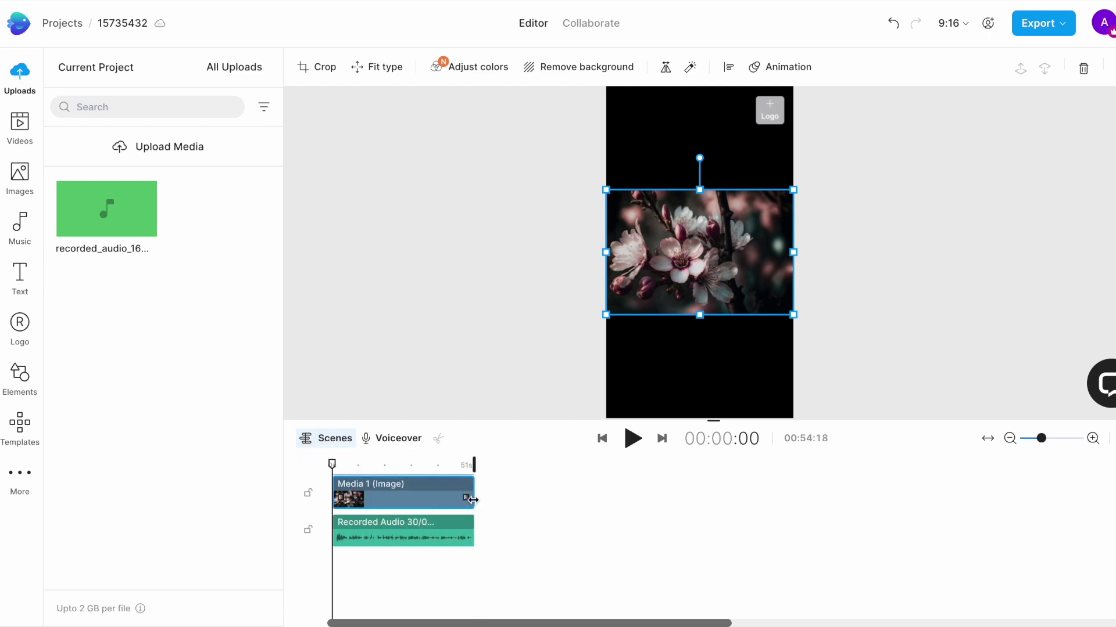
drag(1041, 438, 1054, 442)
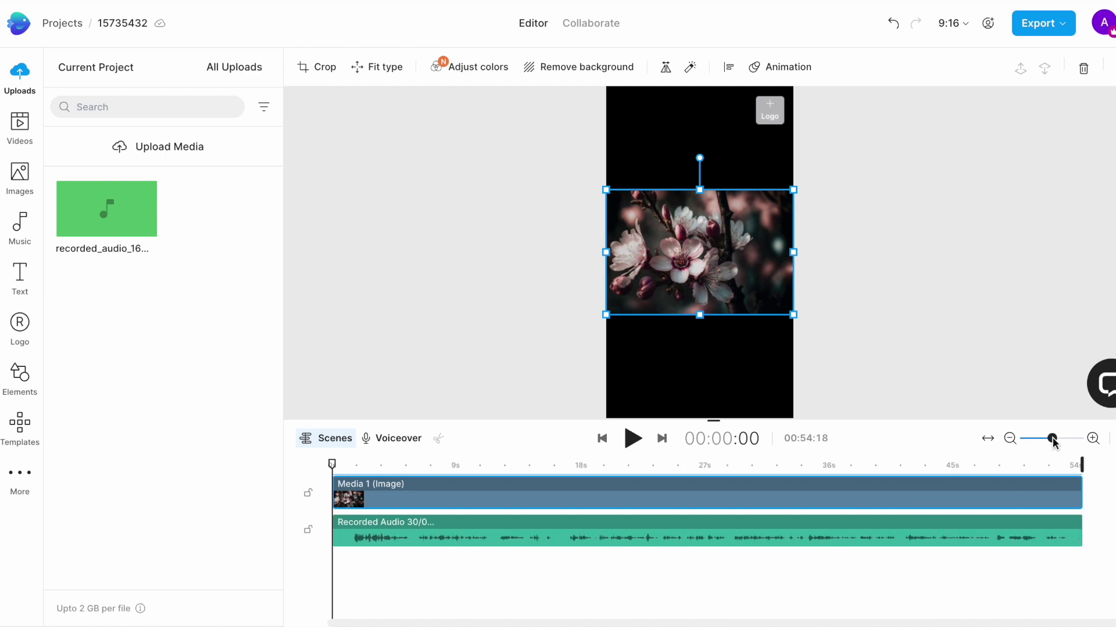
drag(1053, 440, 1054, 442)
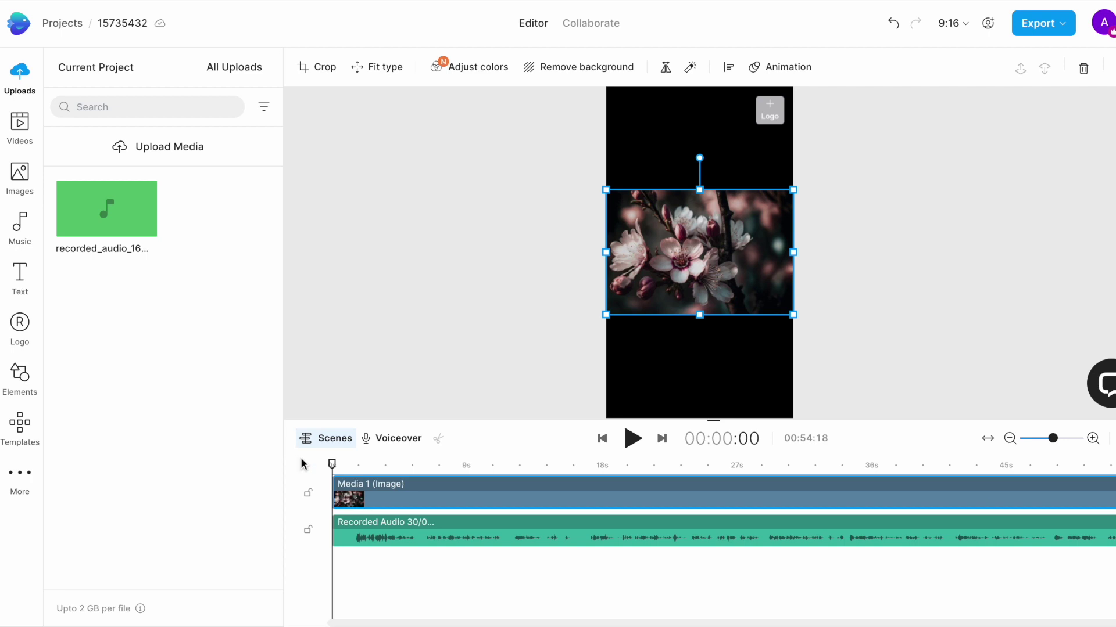
Split the voiceover at about 1, 11 and 12 seconds and delete the short unwanted piece
mouse_move(341, 467)
mouse_down()
mouse_move(372, 468)
mouse_move(354, 476)
mouse_up()
click(379, 530)
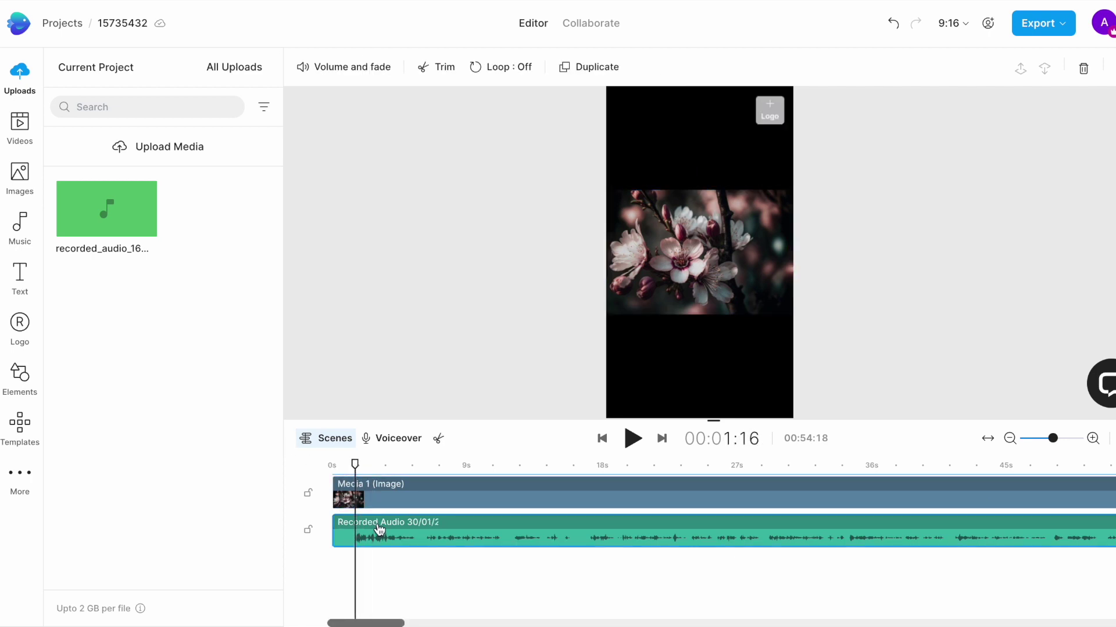
click(438, 438)
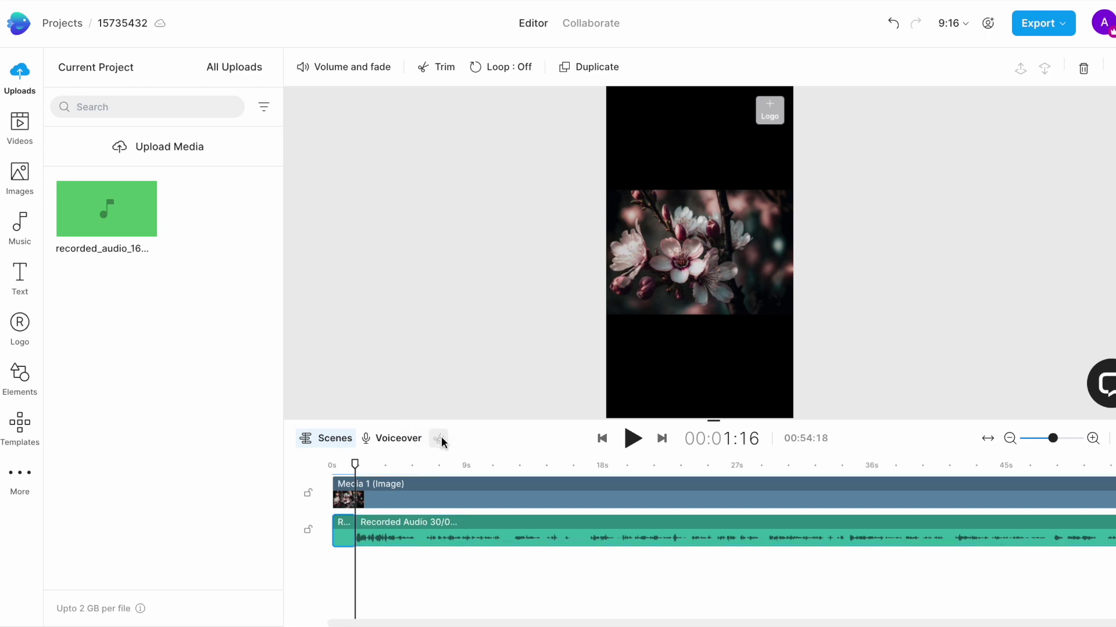
drag(354, 463, 500, 465)
click(501, 540)
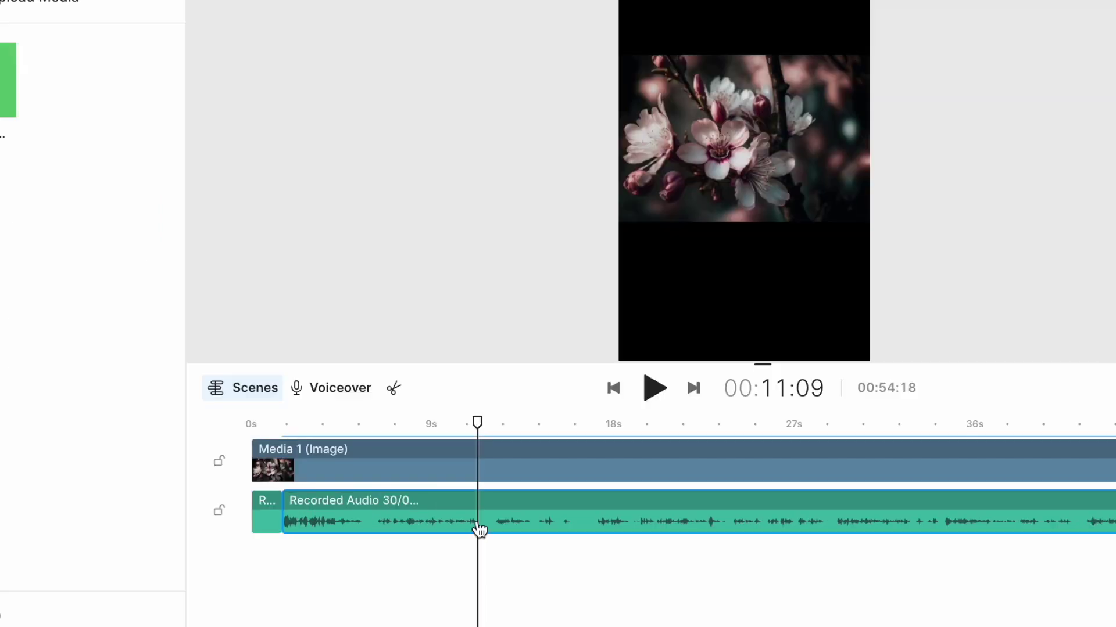
click(438, 438)
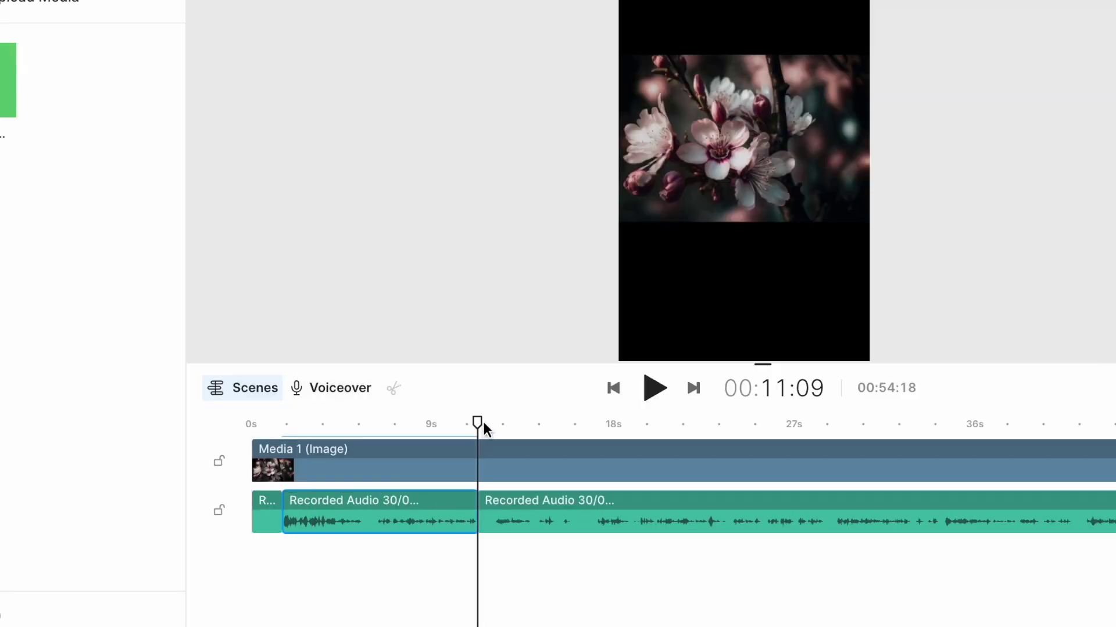
drag(484, 422, 496, 423)
click(394, 387)
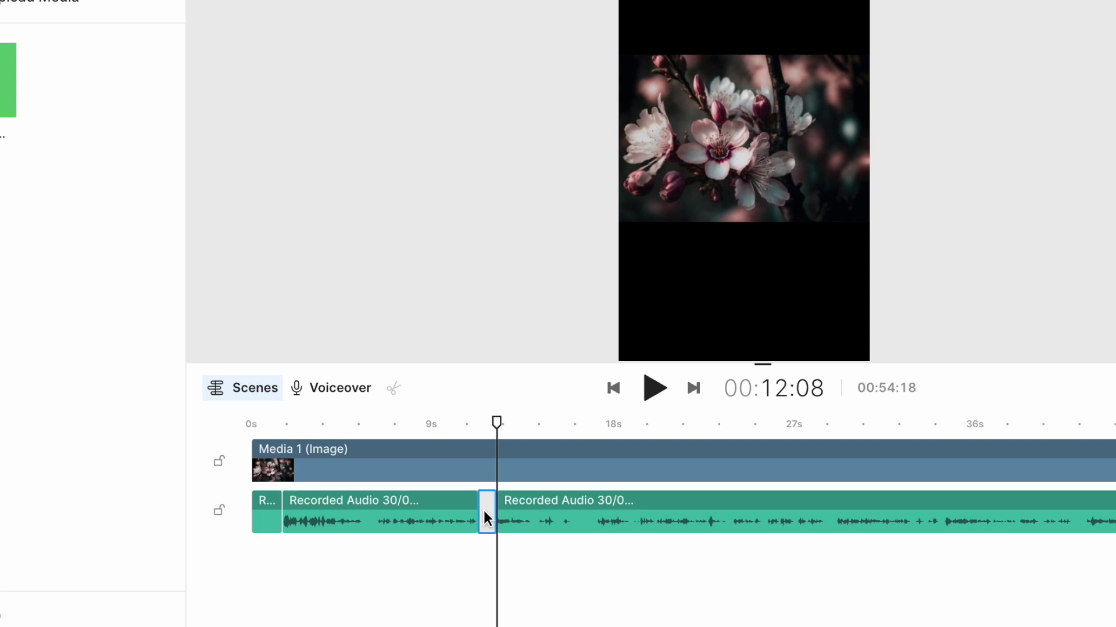
key(Delete)
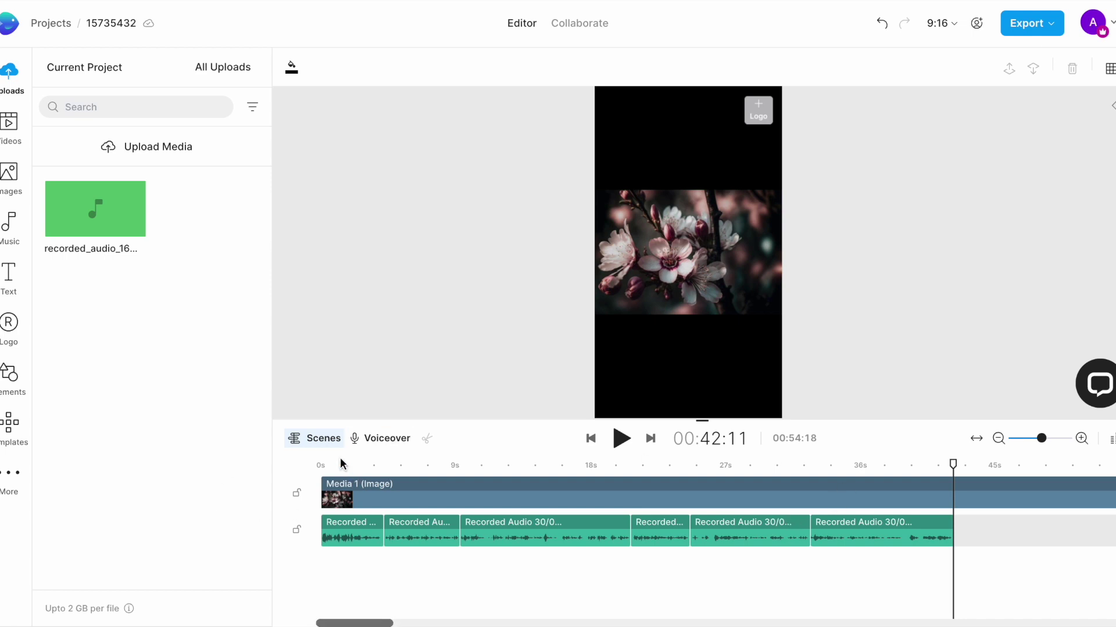
drag(347, 462, 273, 467)
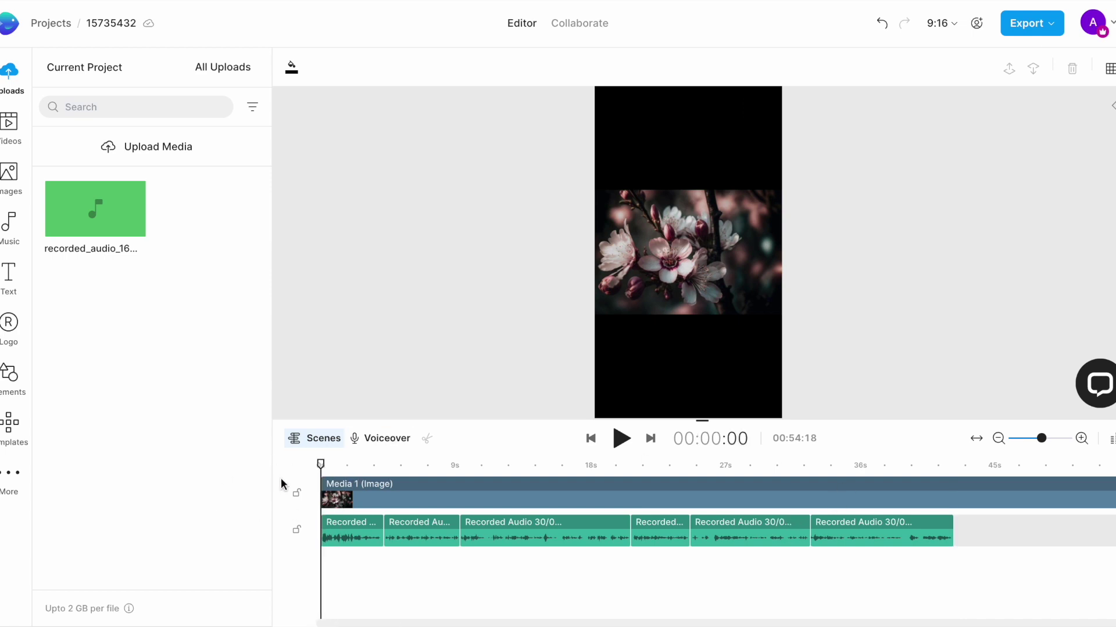
Play back the opening of the edited narration, then bring up the stock video library
key(space)
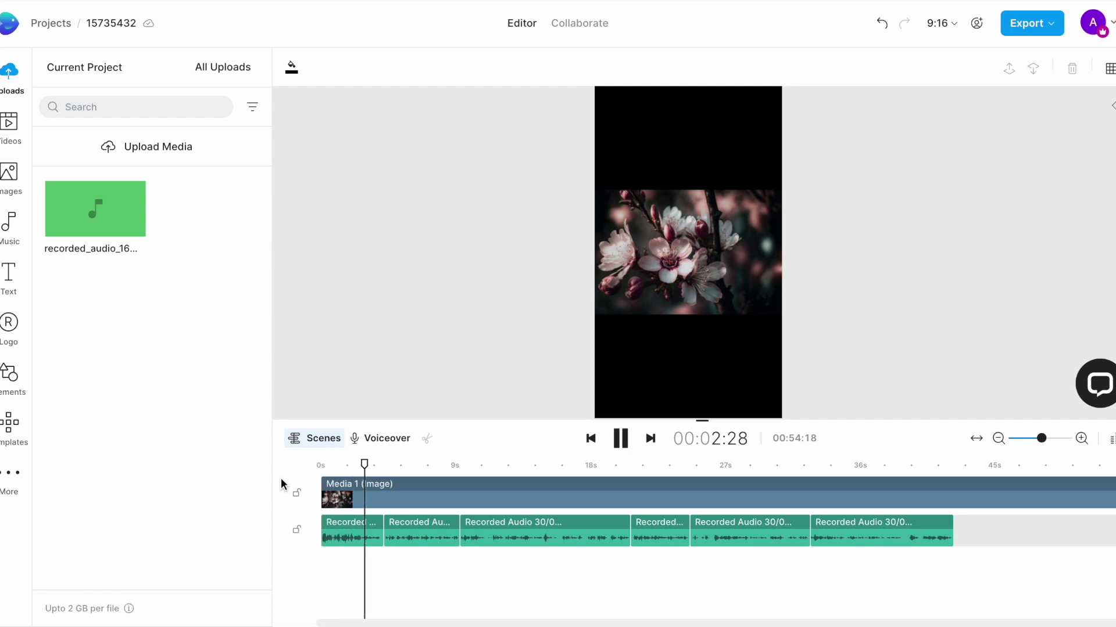
key(space)
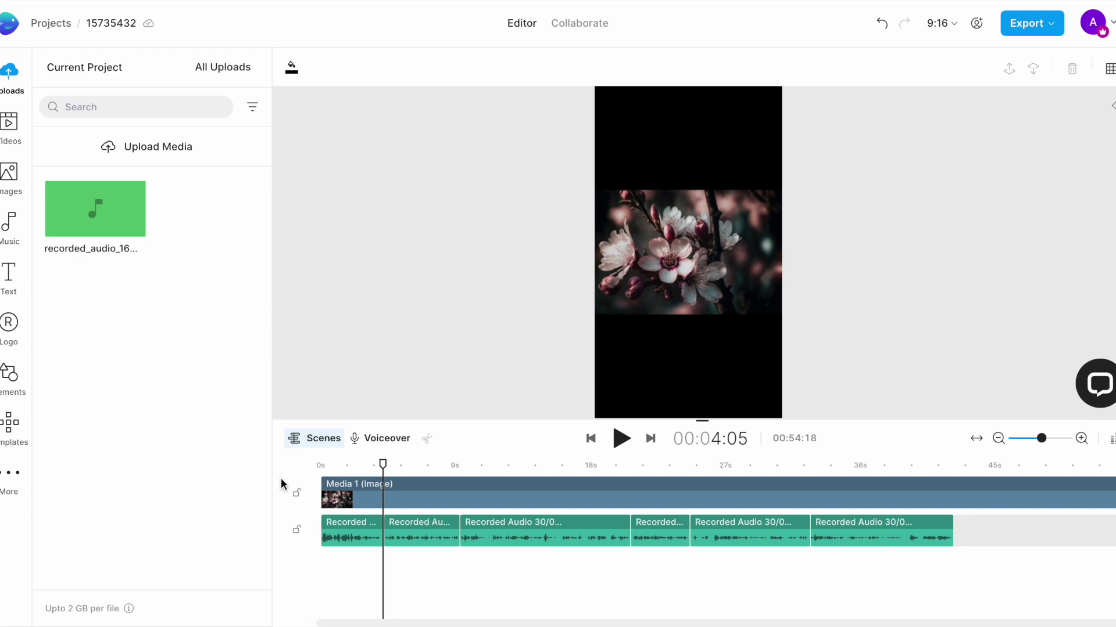
click(12, 128)
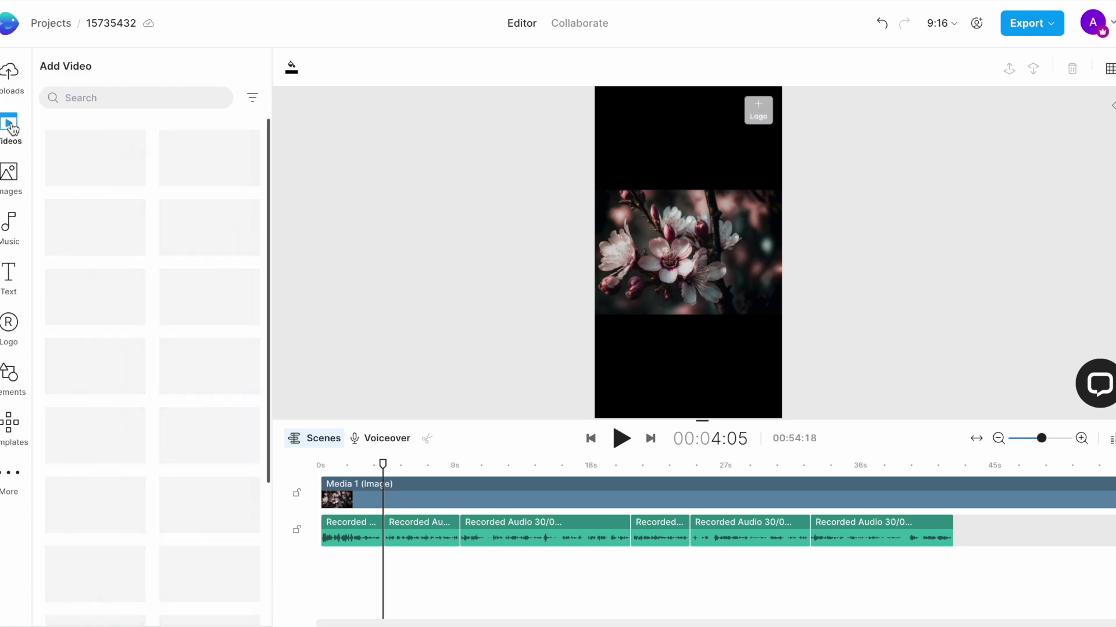
Add the stressed-student clip from a 'studying stressed' search and trim it to about four seconds
click(78, 103)
text(studying stressed)
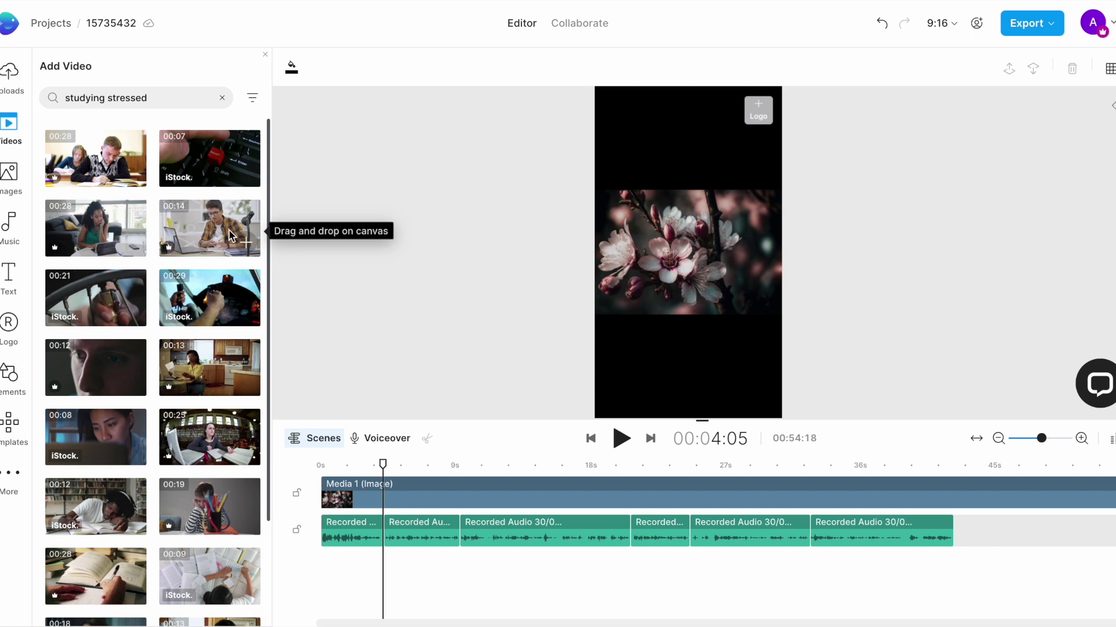
click(249, 242)
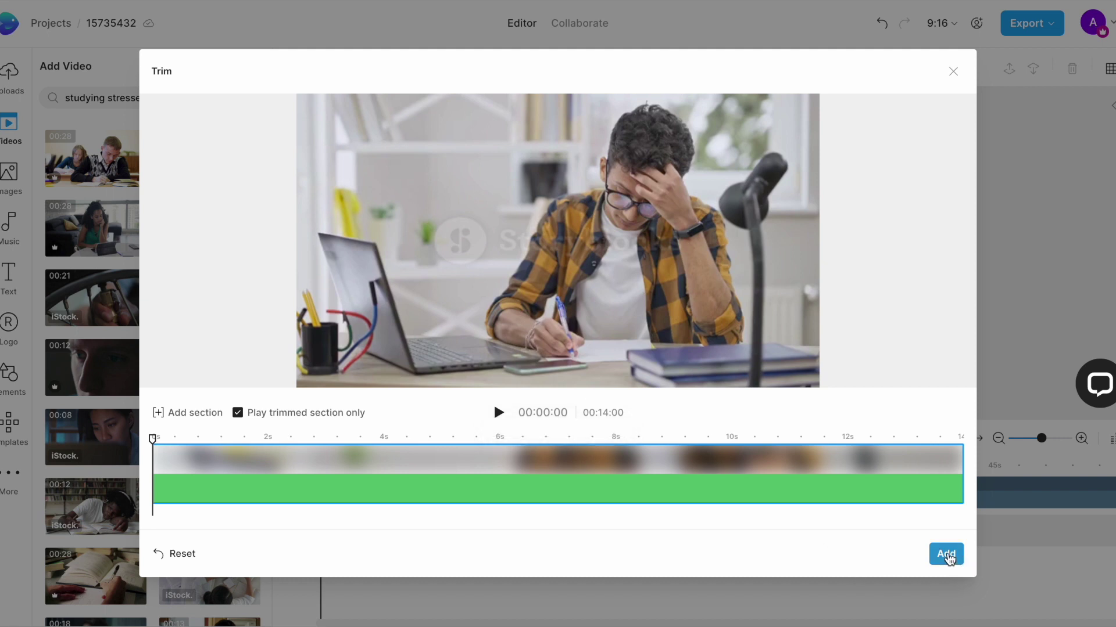
click(948, 554)
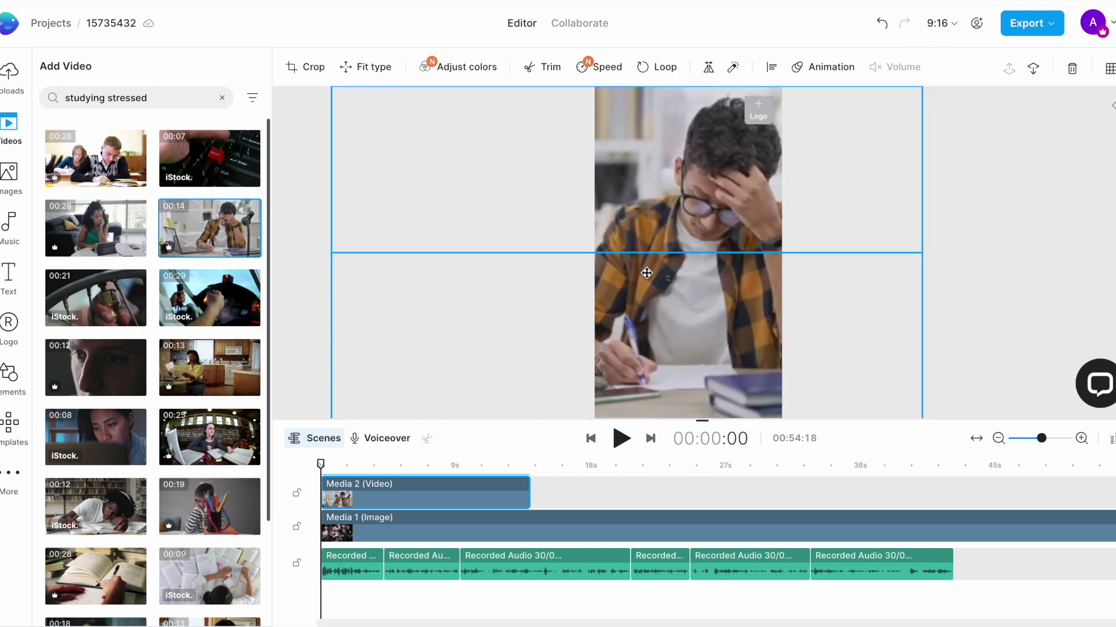
drag(647, 273, 643, 274)
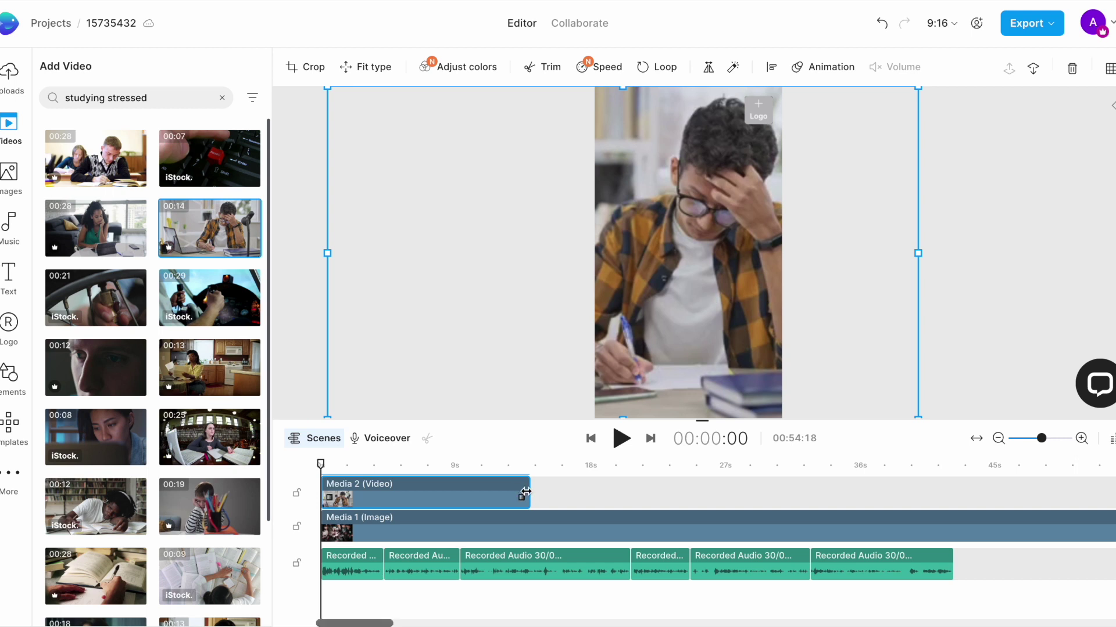
drag(528, 492, 383, 487)
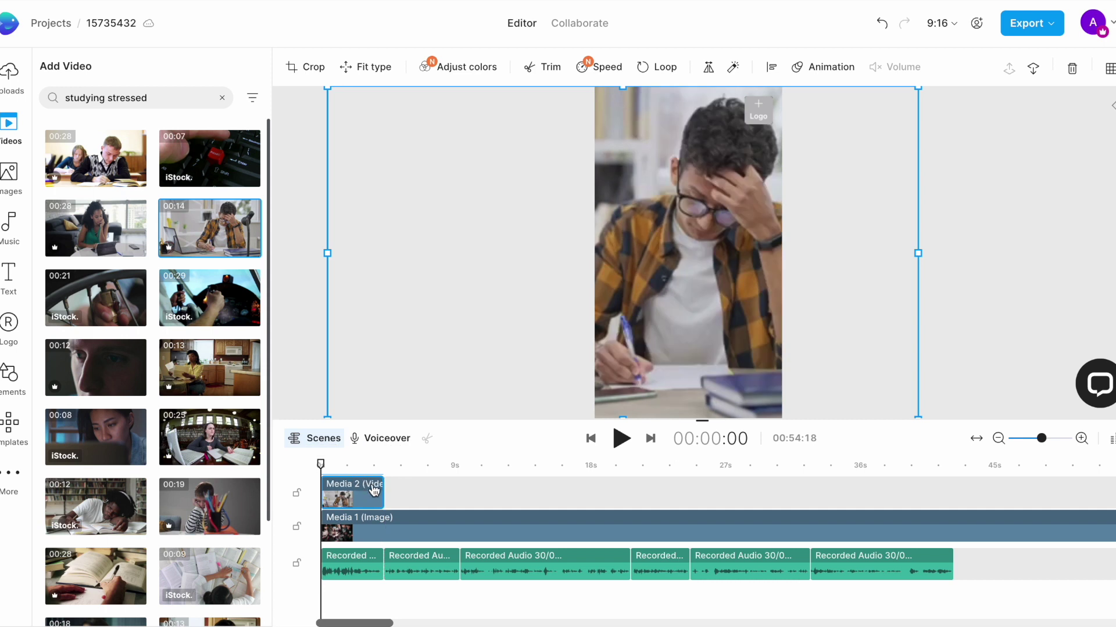
click(383, 466)
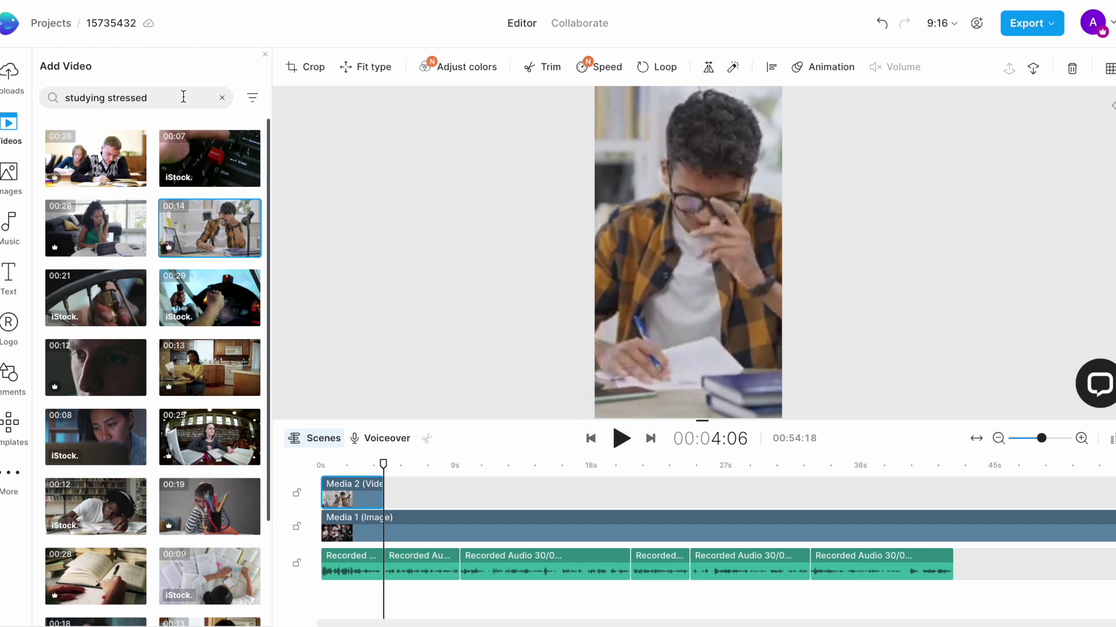
Add the red-pen-on-paper clip from a 'bad grades' search and shorten it
drag(182, 97, 25, 99)
text(bad )
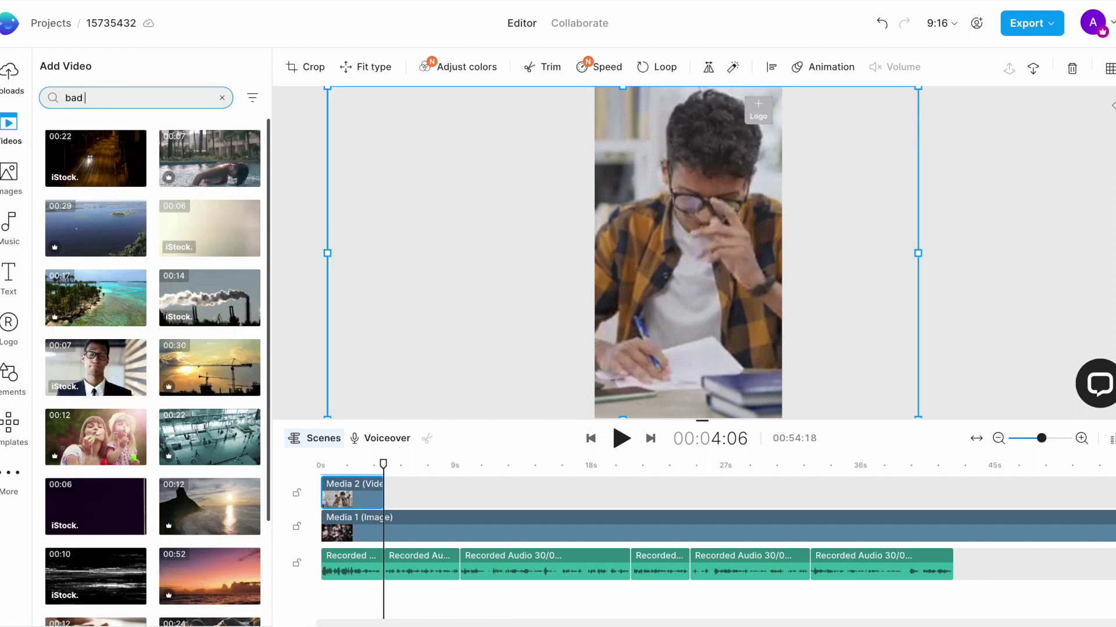
text(grades)
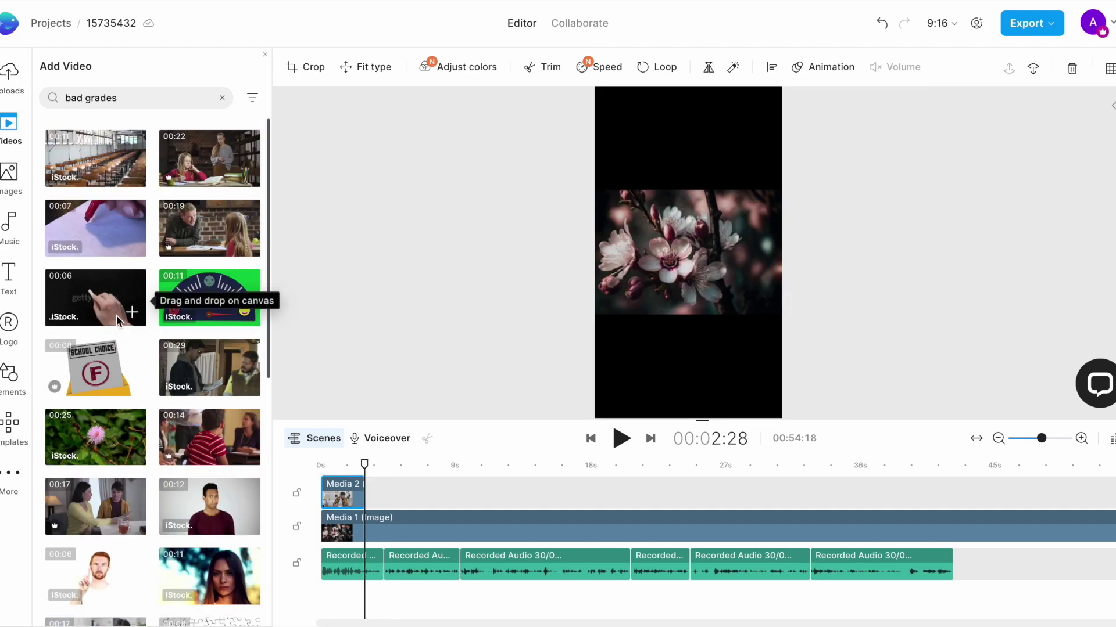
click(119, 233)
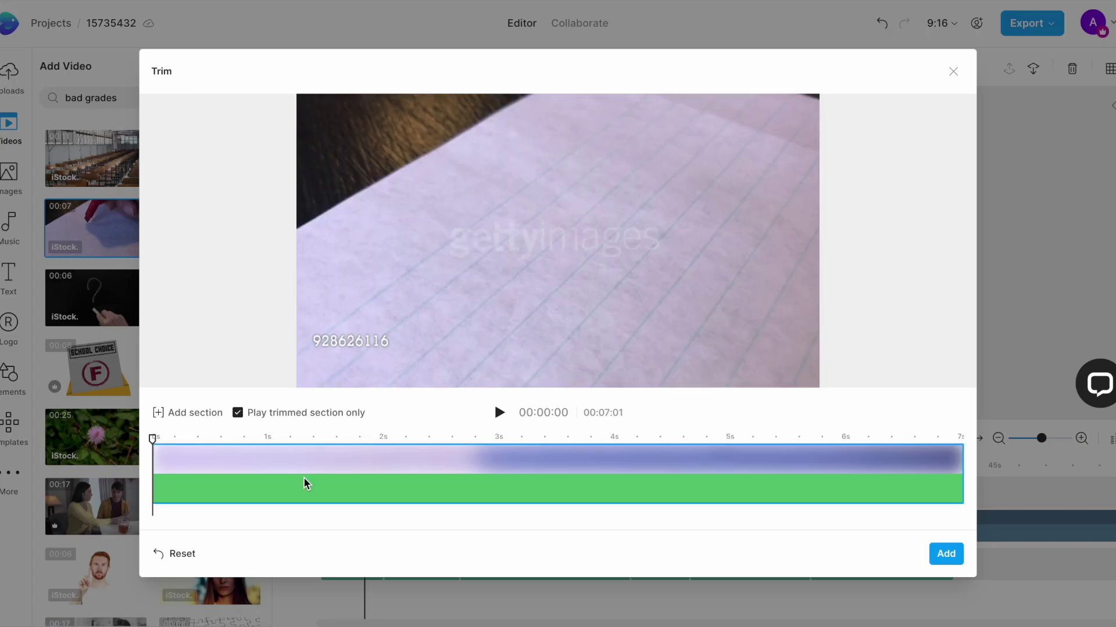
click(945, 554)
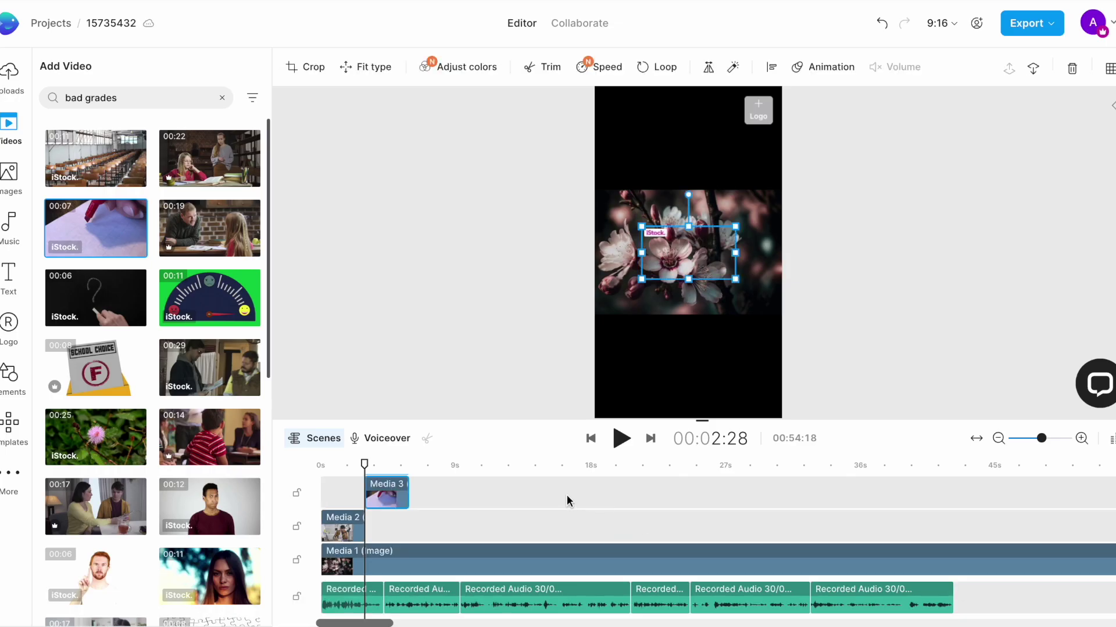
drag(409, 493, 383, 492)
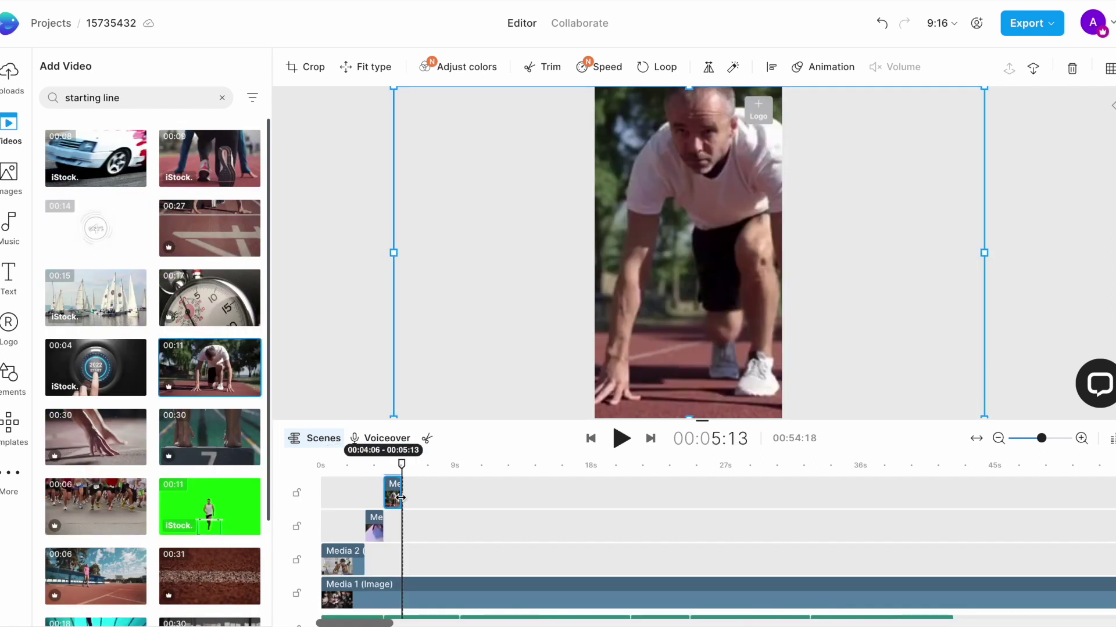
Move the small bad-grades clip and the running-man clip down onto the second track
scroll(398, 505, down, 1)
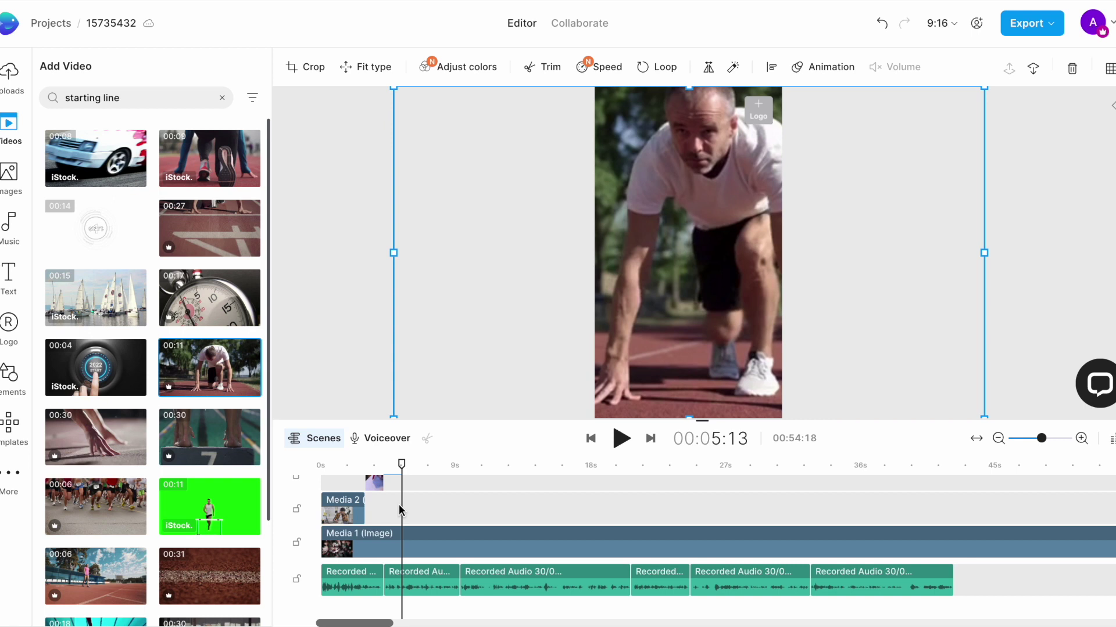
scroll(390, 510, down, 1)
scroll(384, 513, up, 2)
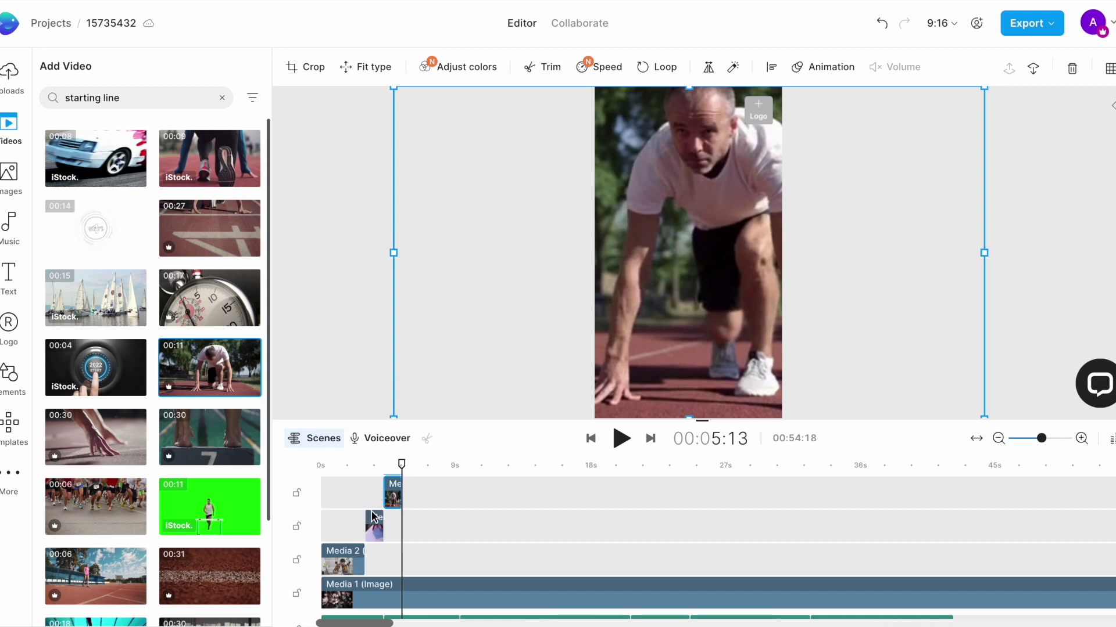
mouse_move(376, 526)
mouse_down()
mouse_move(372, 550)
mouse_move(374, 529)
mouse_up()
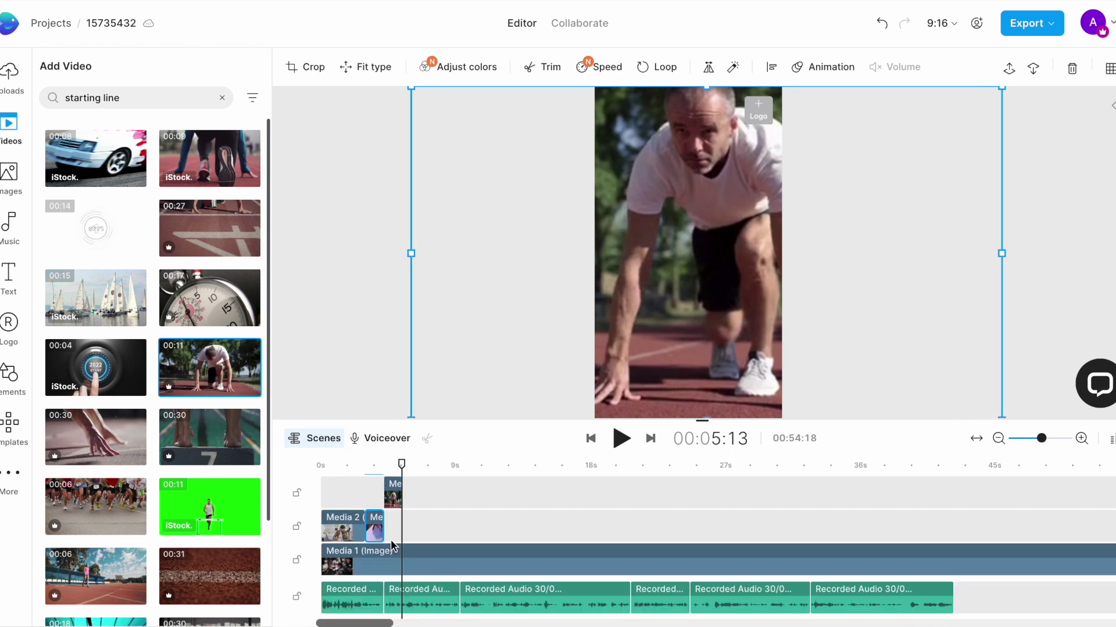
drag(393, 498, 394, 526)
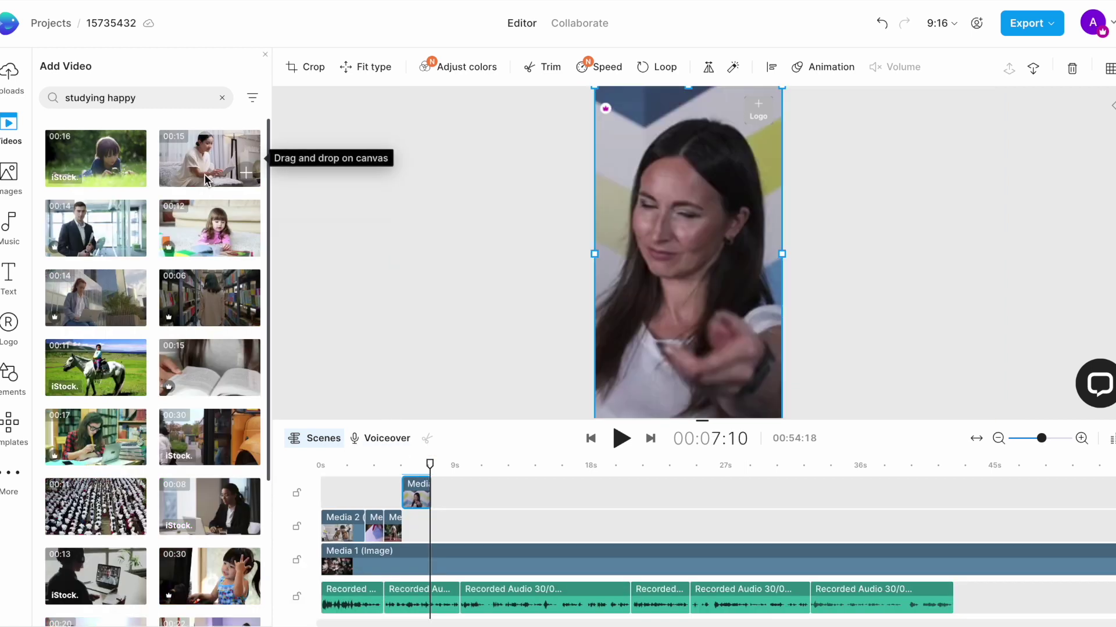
Add a trimmed section of the 00:17 library-study clip, ending around 11 seconds, onto track 2
scroll(241, 365, down, 3)
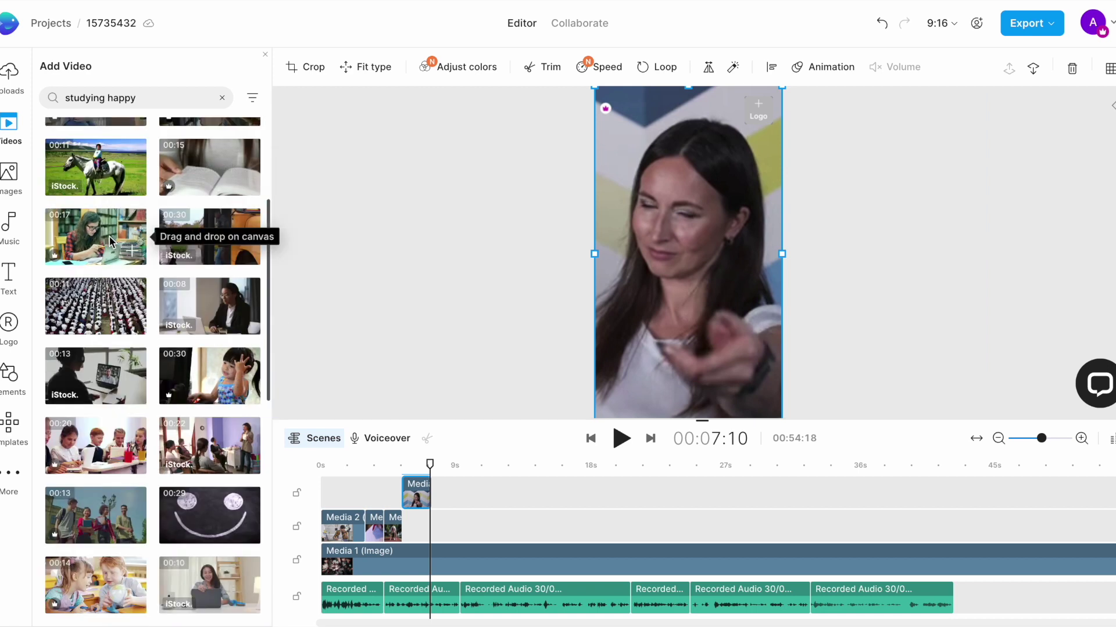
click(129, 253)
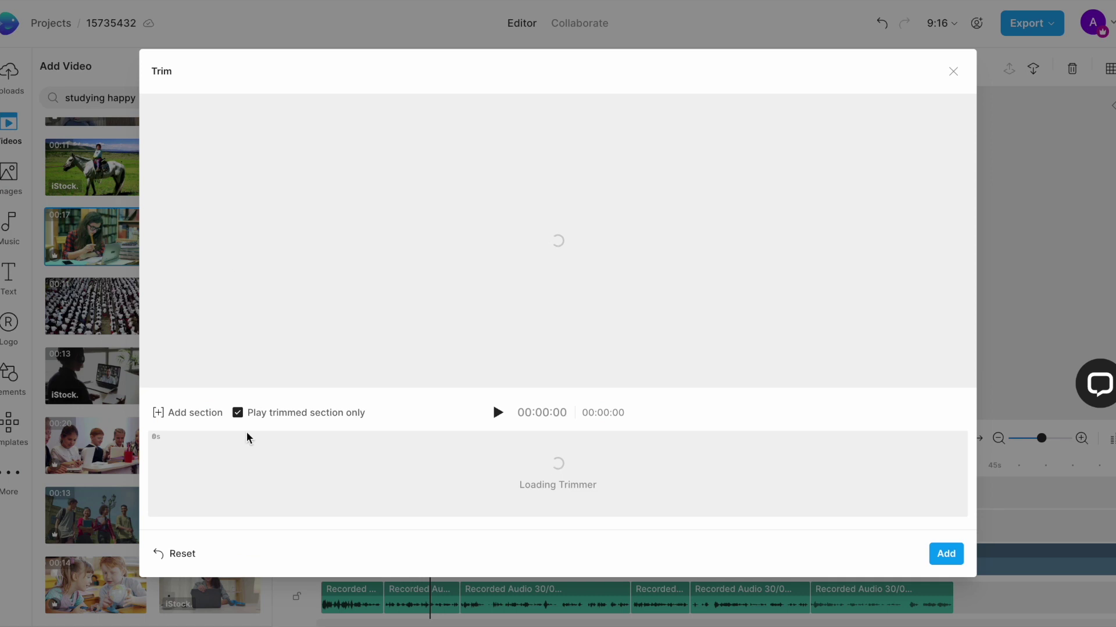
drag(150, 467, 595, 488)
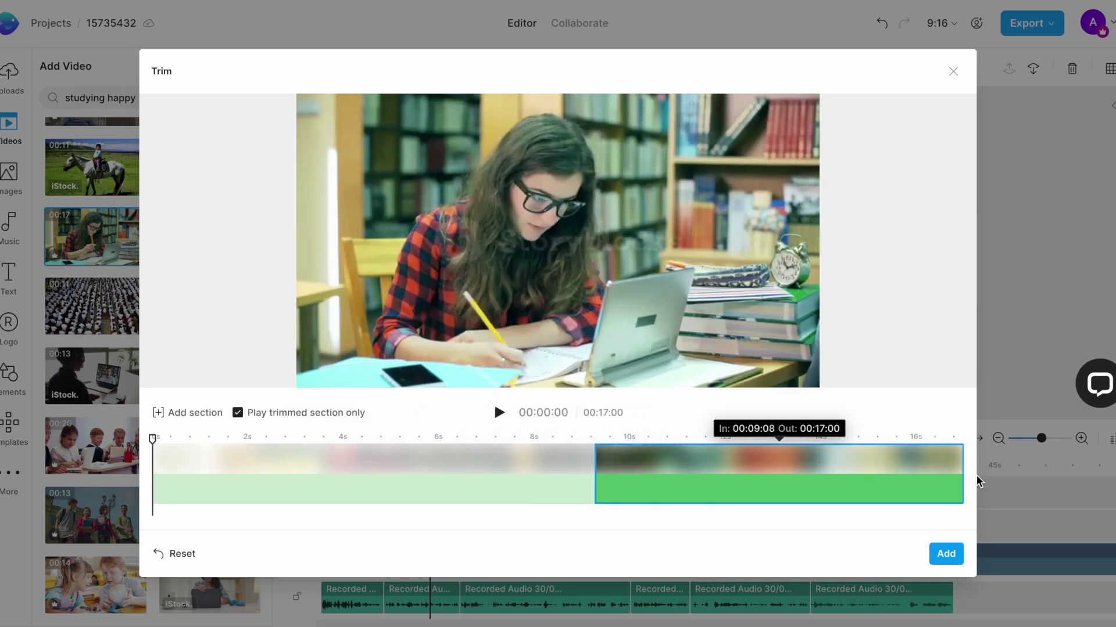
drag(962, 474, 697, 474)
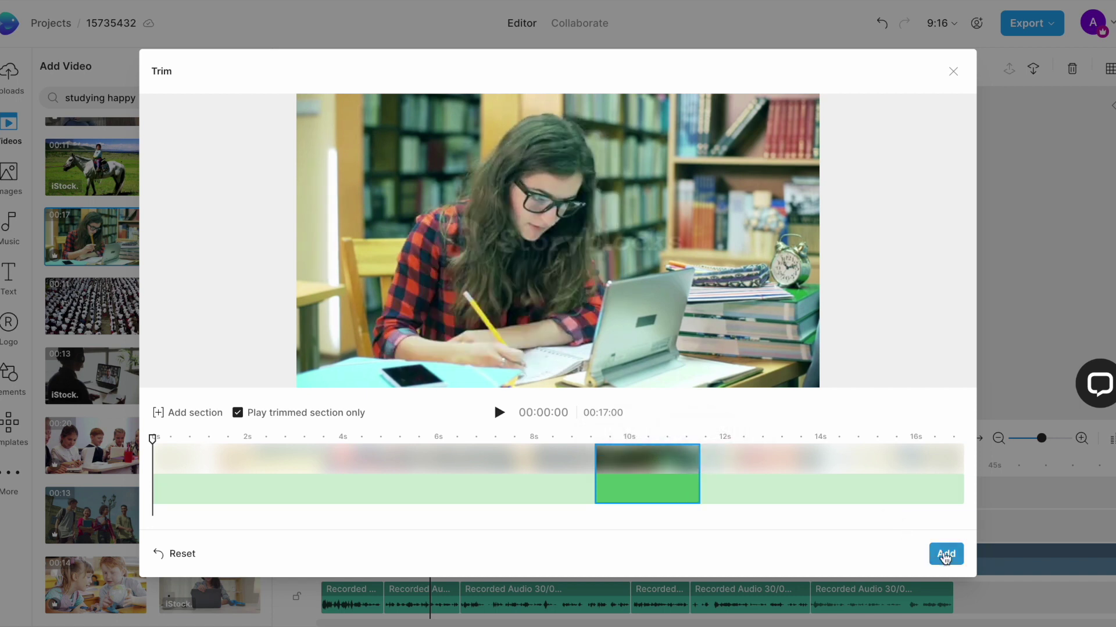
click(946, 554)
drag(446, 494, 459, 509)
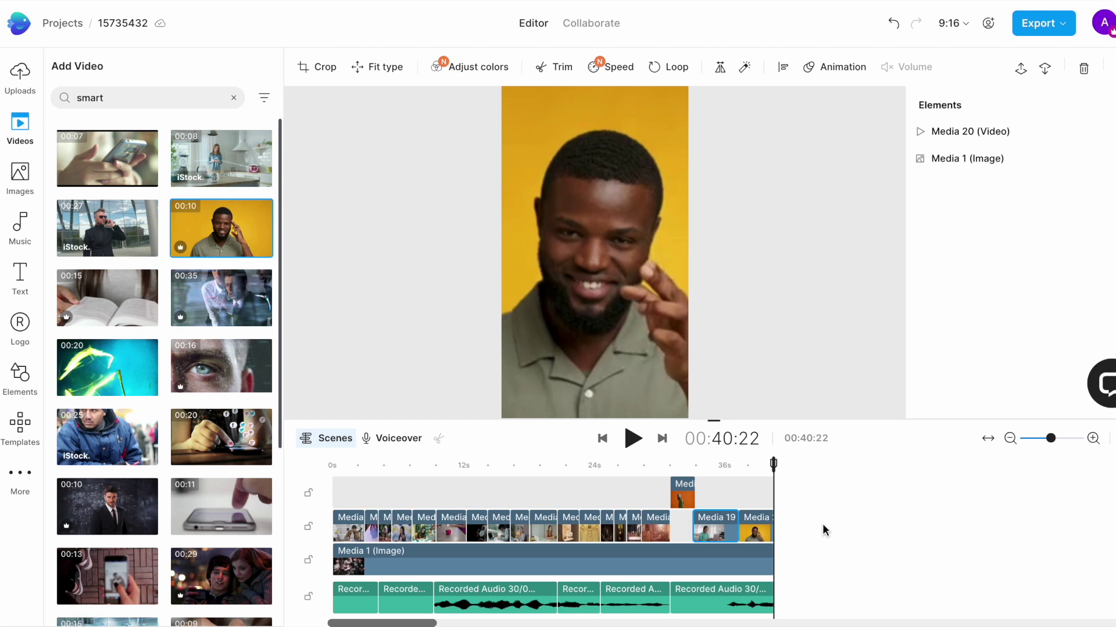
Show all of the Minimalist text styles in the Text library
click(23, 273)
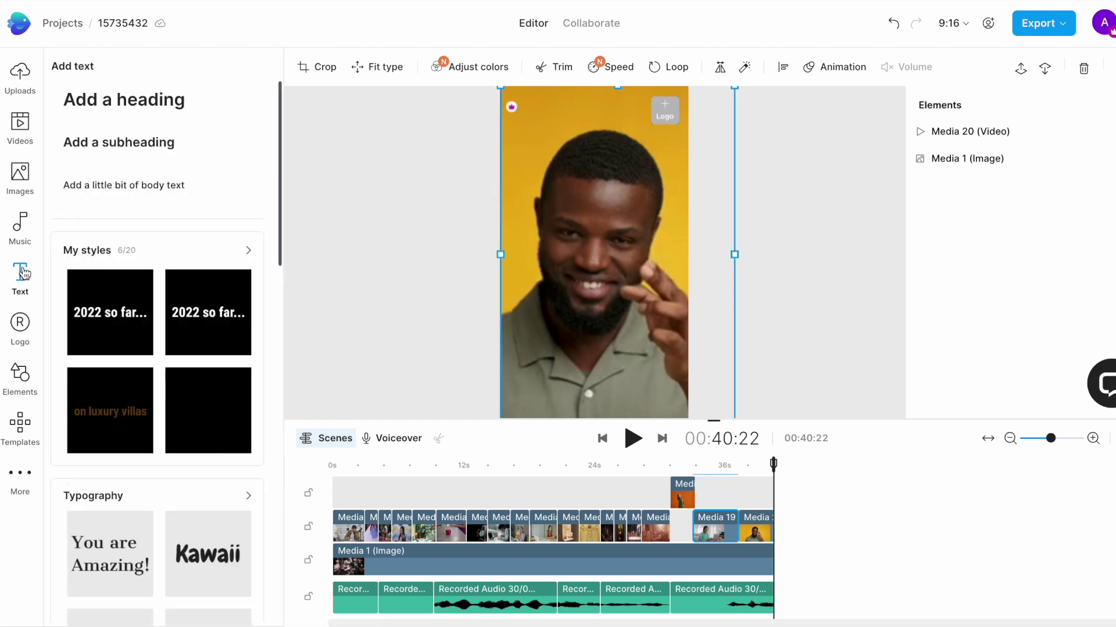
scroll(172, 373, down, 5)
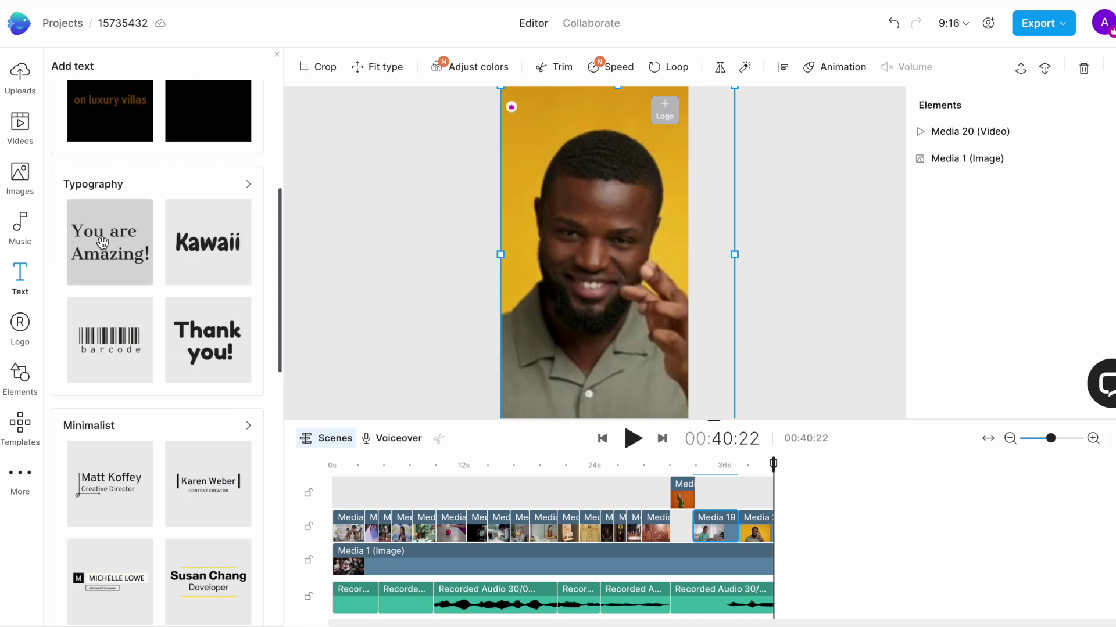
scroll(243, 430, down, 3)
click(249, 238)
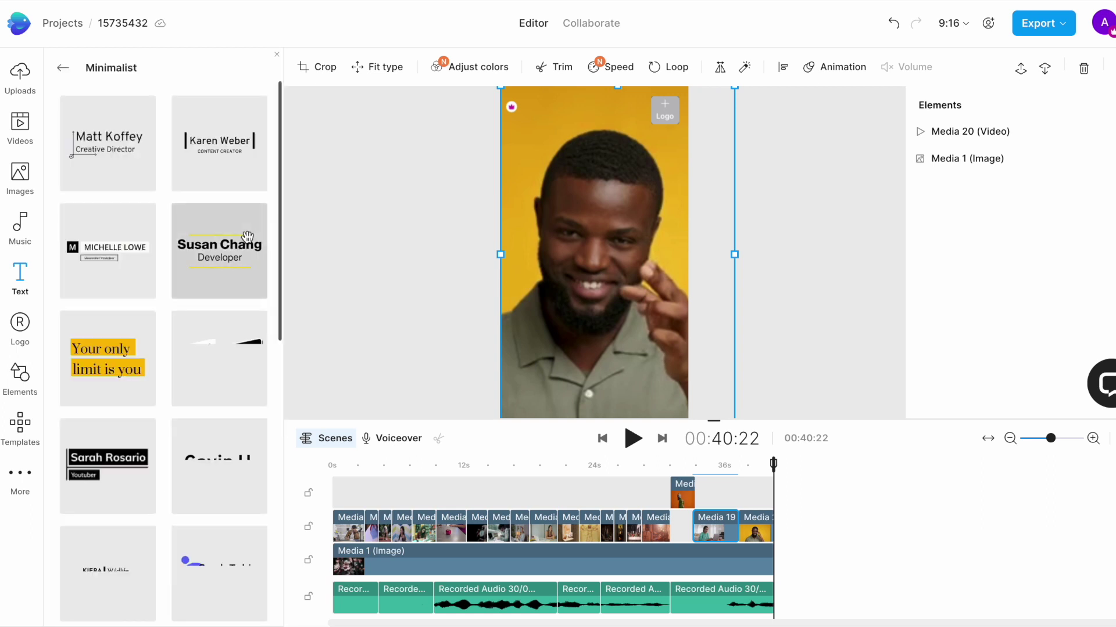
scroll(86, 548, down, 6)
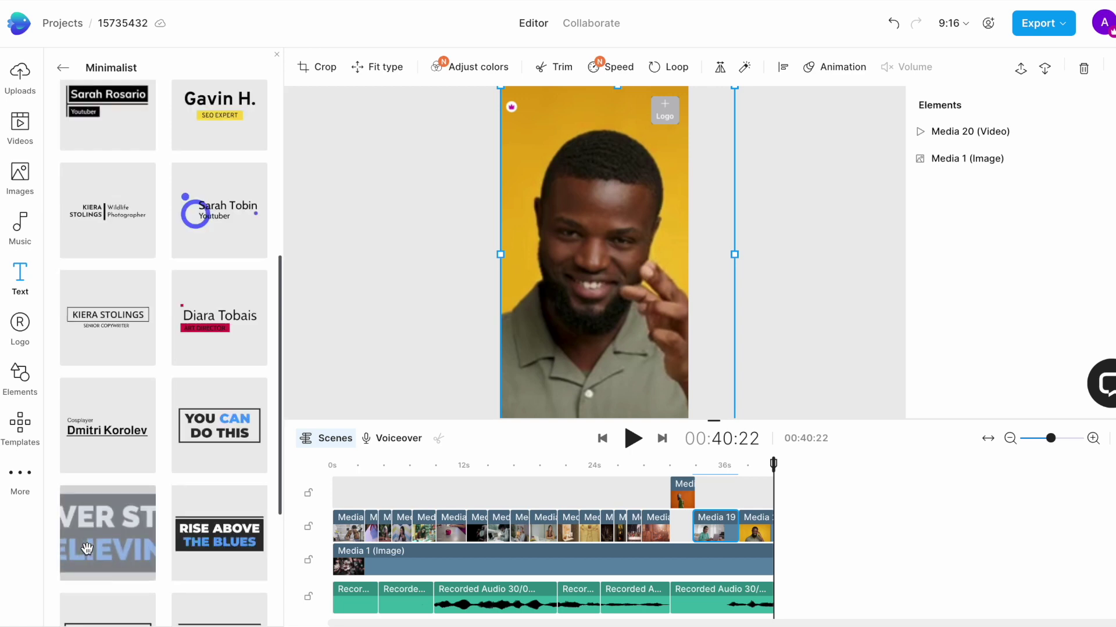
scroll(129, 350, down, 3)
key(ctrl+z)
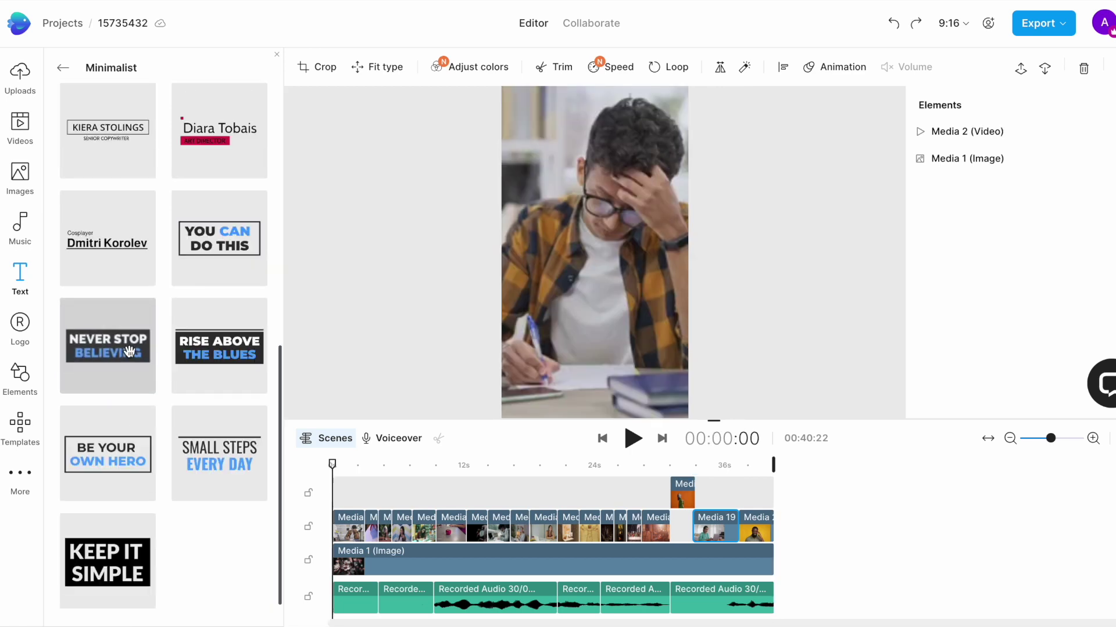
Add the NEVER STOP BELIEVING title, move it lower, and trim it under 5 seconds
click(129, 350)
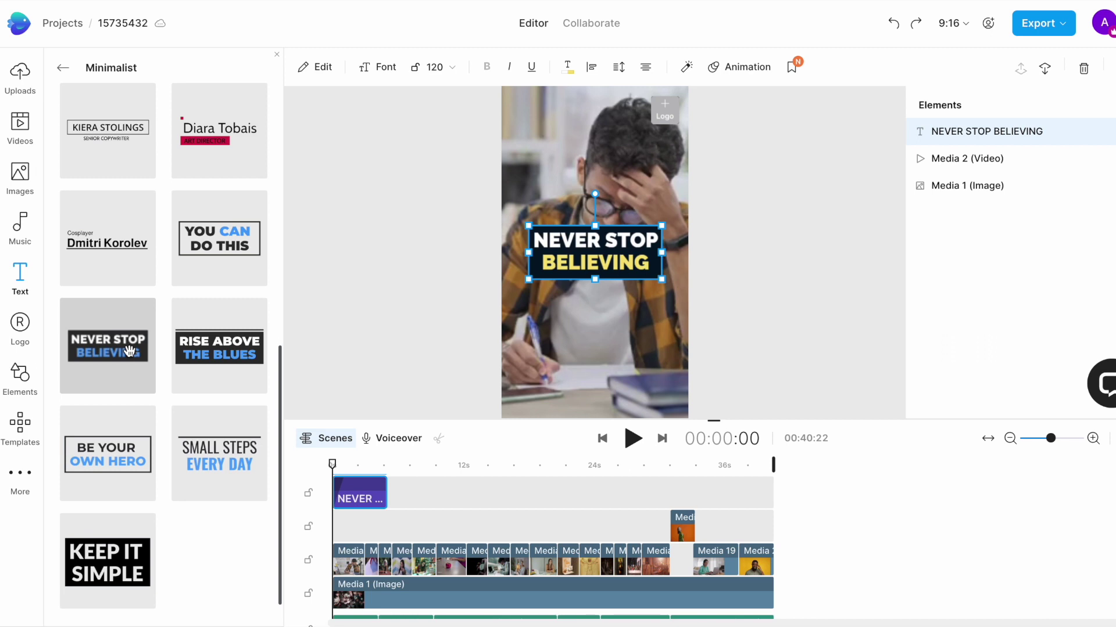
drag(535, 233, 605, 285)
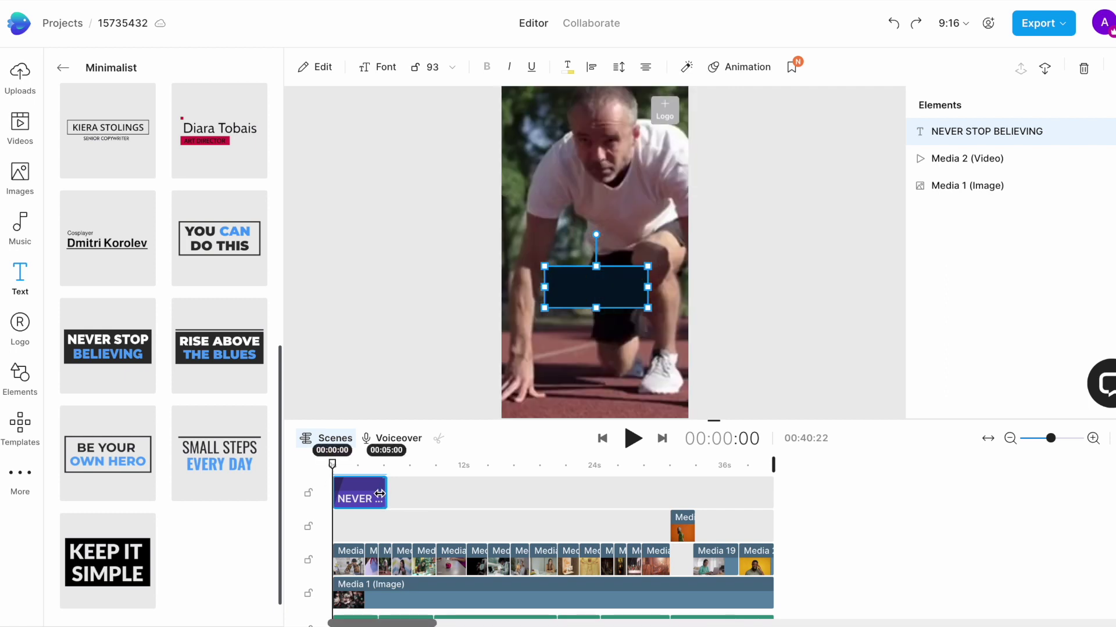
drag(379, 494, 361, 494)
key(space)
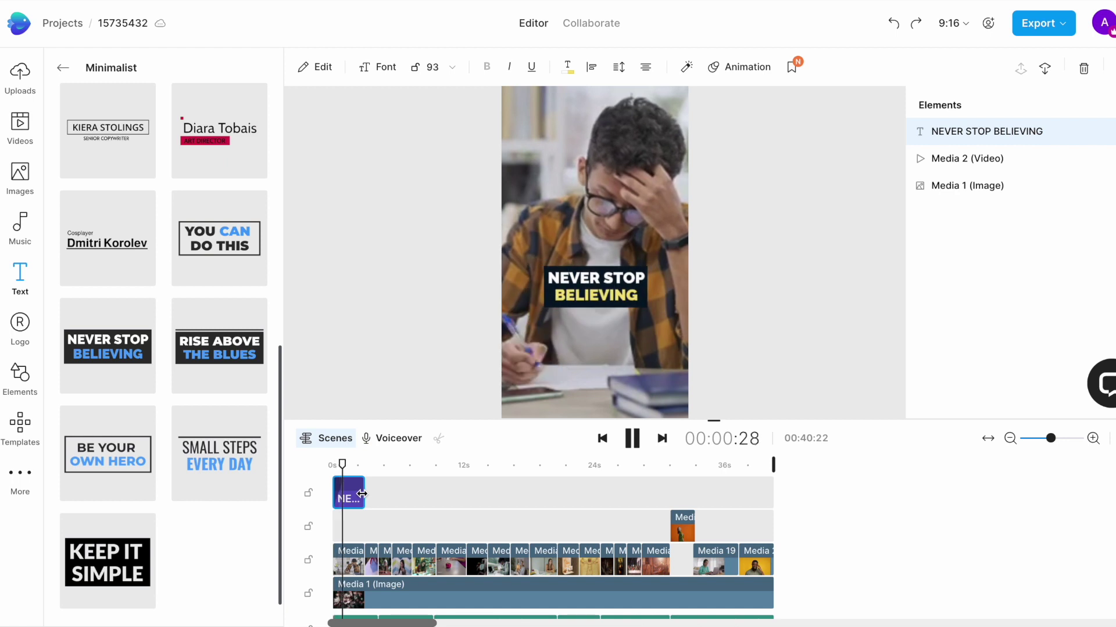
Replace the opening title's wording with 'TIRED OF CRAMMING?'
click(349, 485)
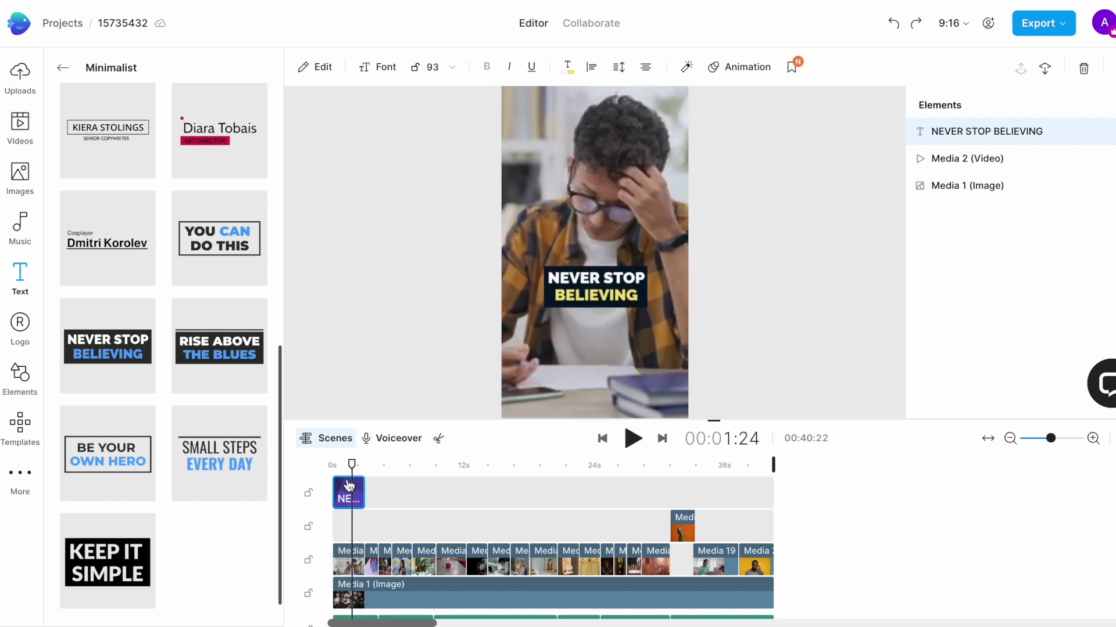
click(579, 294)
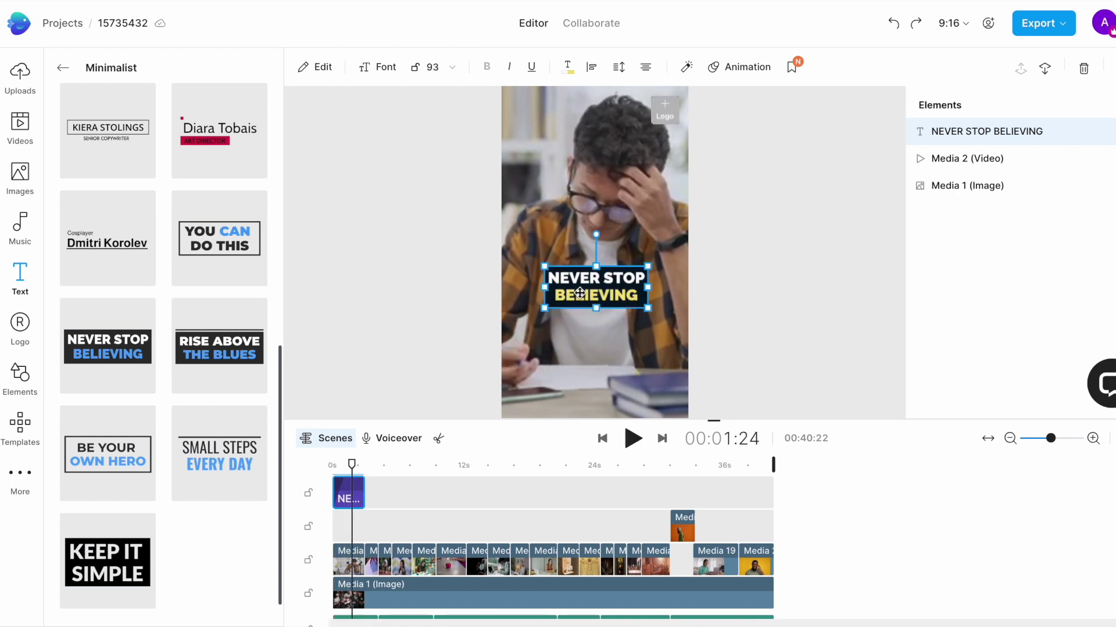
double_click(580, 293)
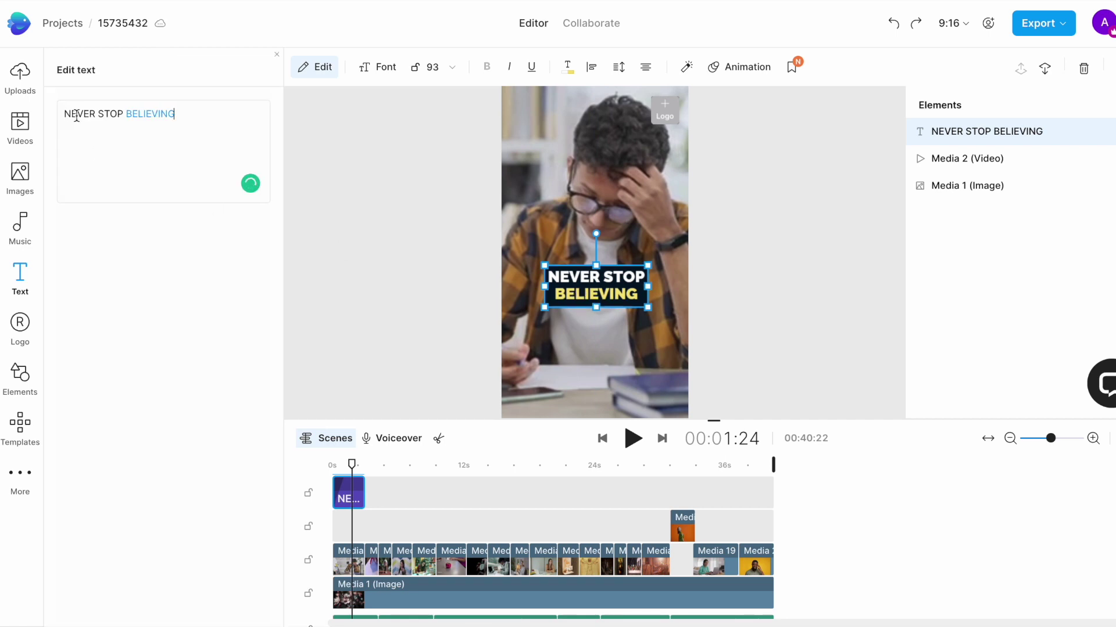
key(ctrl+a)
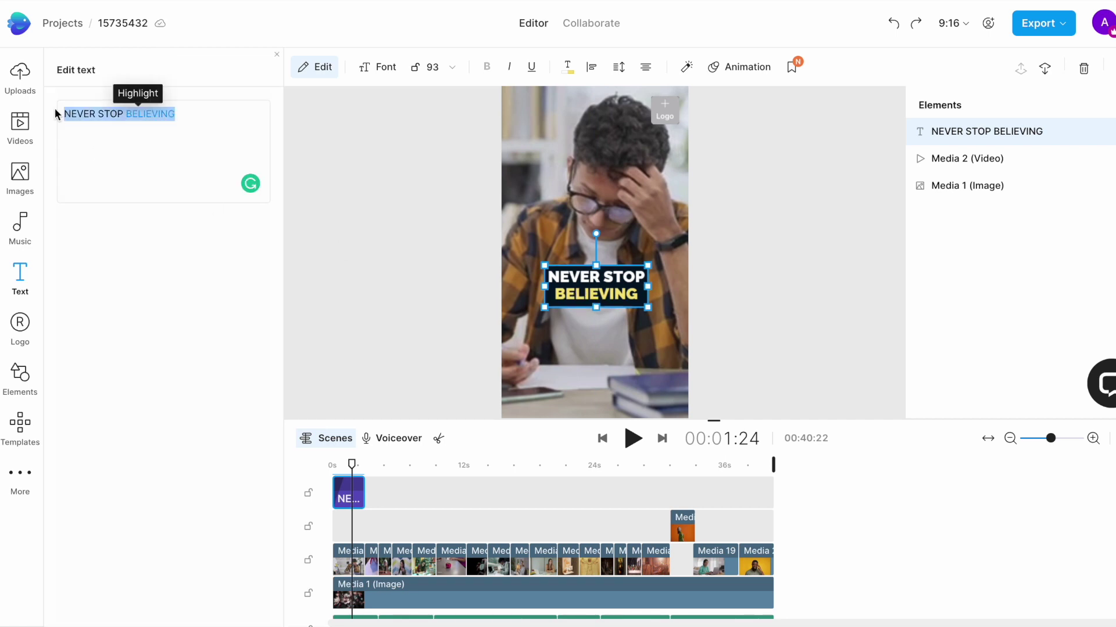
text(TIRED OF CRA)
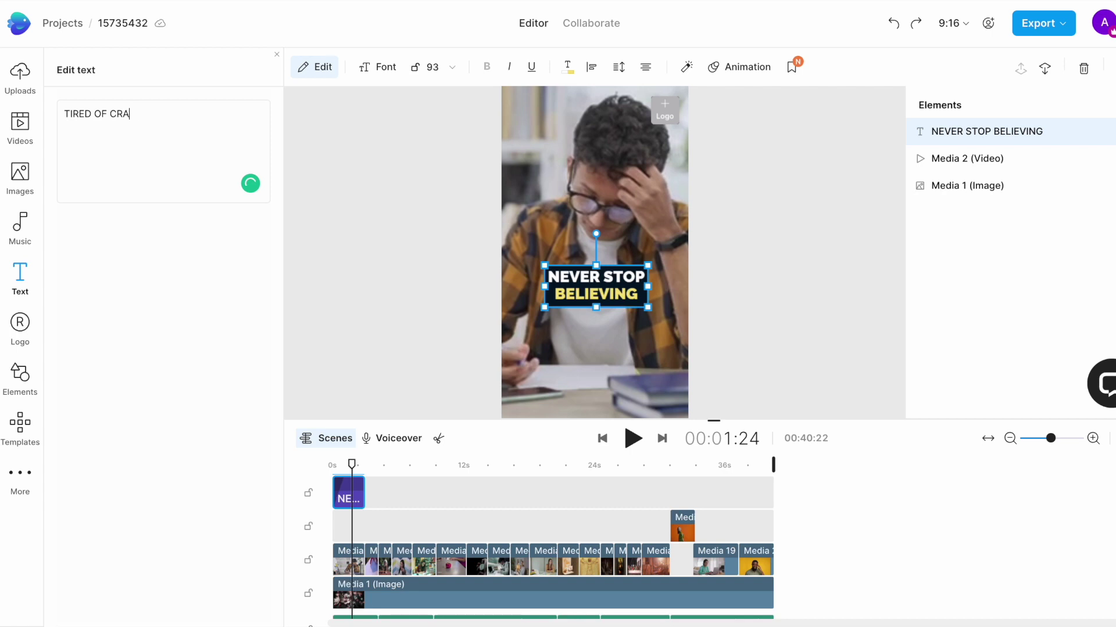
text(MMING?)
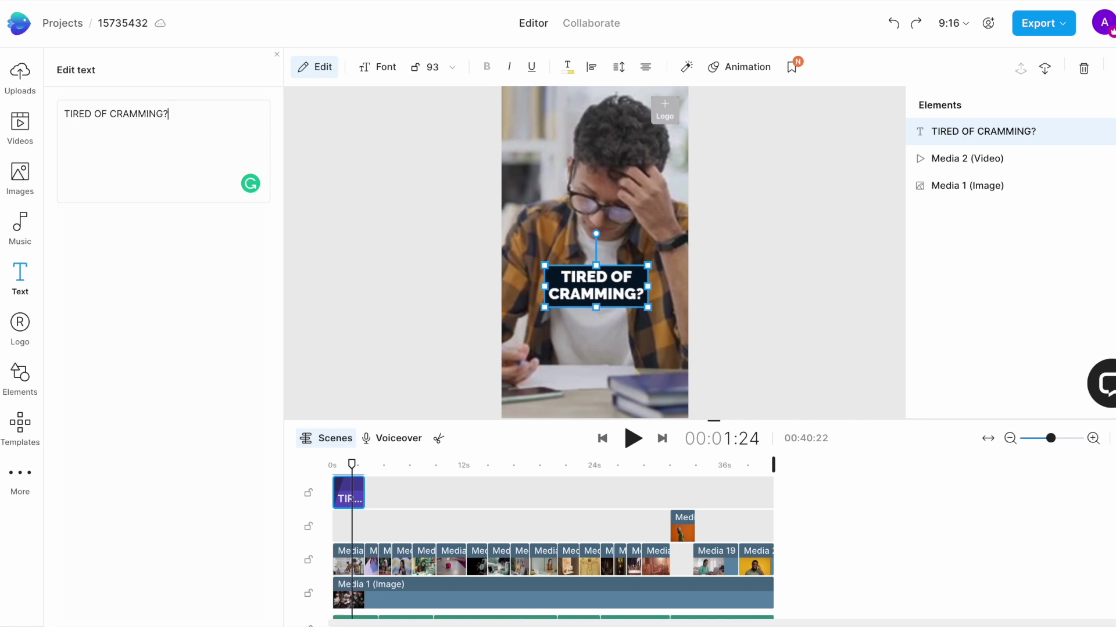
double_click(137, 114)
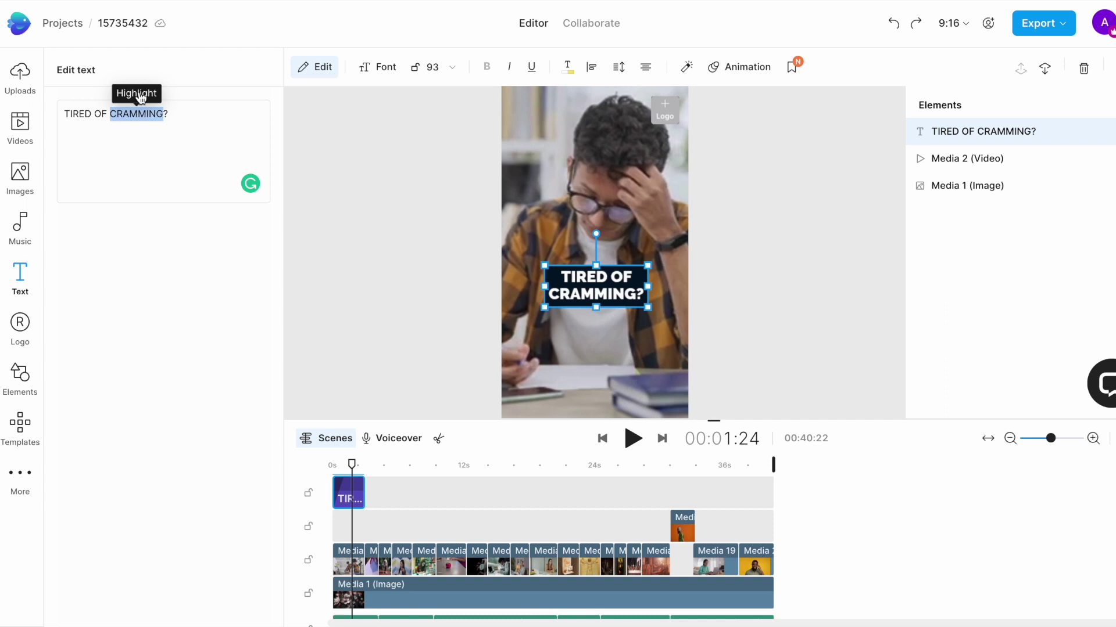
Highlight the word CRAMMING in a brighter yellow
click(139, 96)
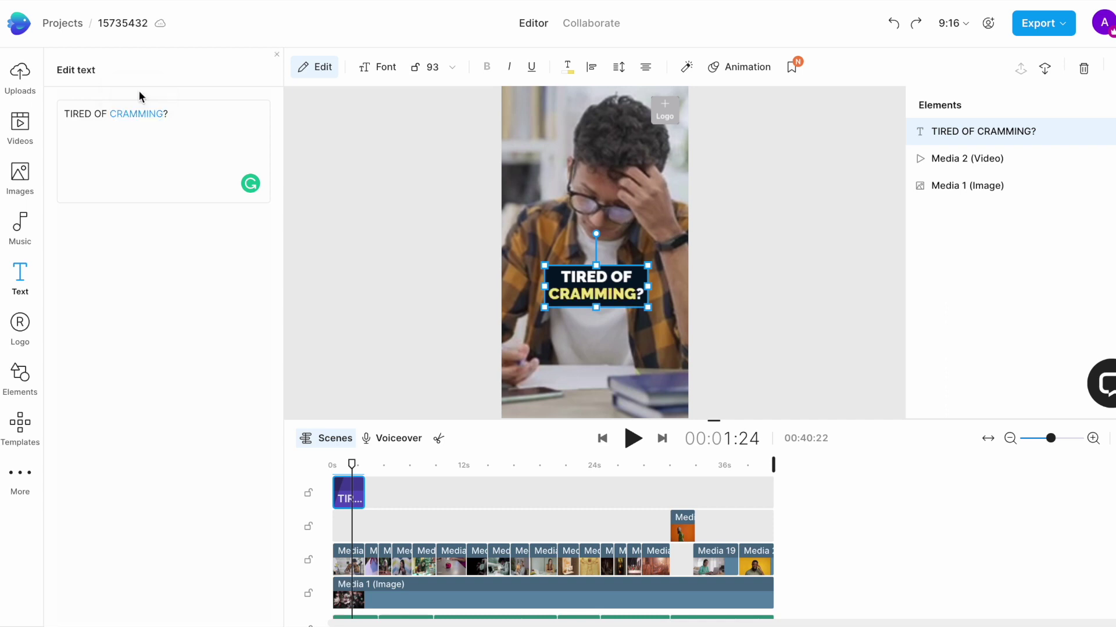
click(568, 69)
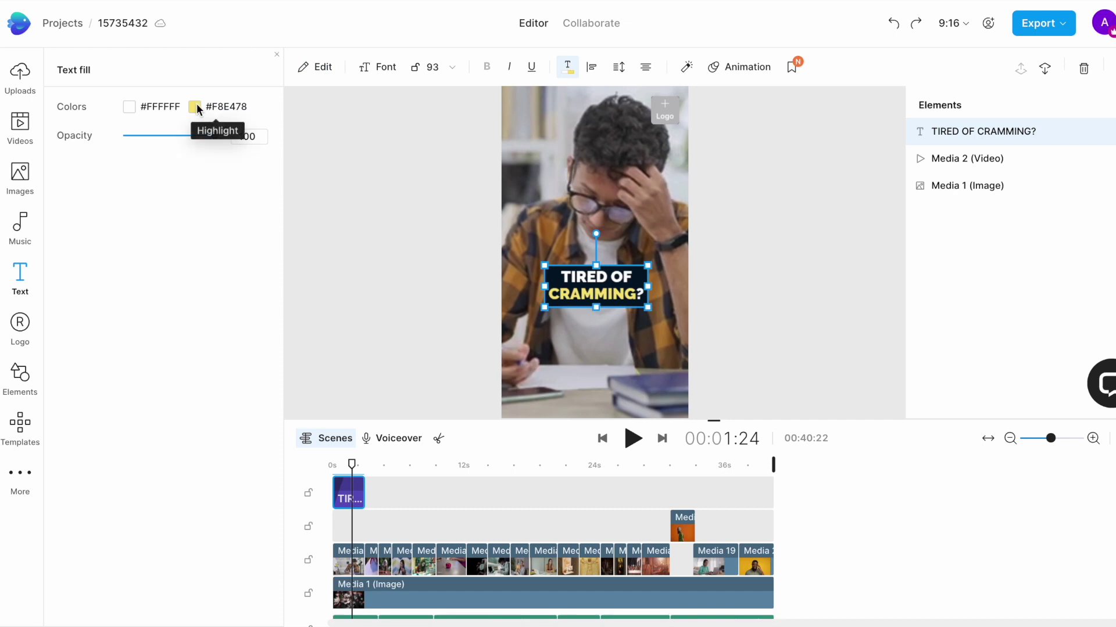
click(196, 107)
drag(199, 154, 284, 142)
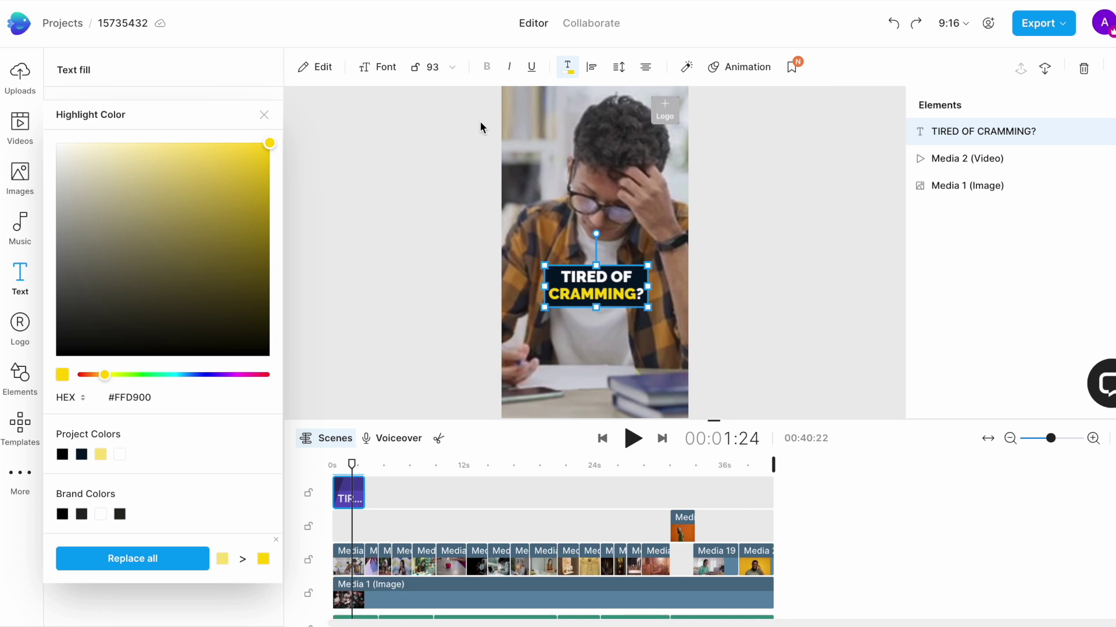
Make the caption's background bright red (#E10B0B)
click(687, 67)
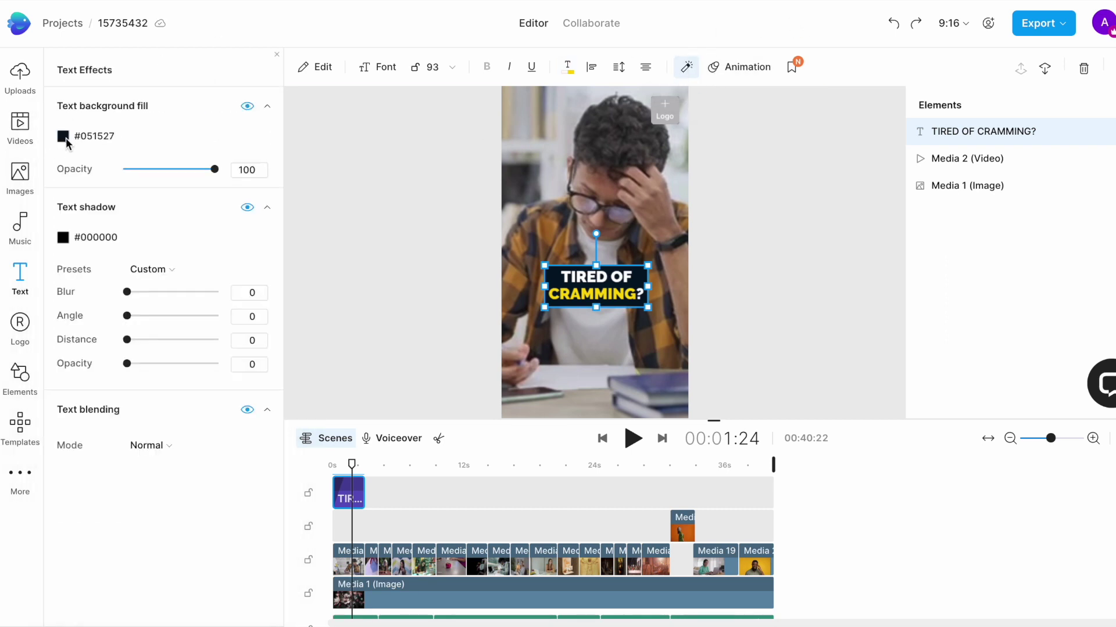
click(63, 137)
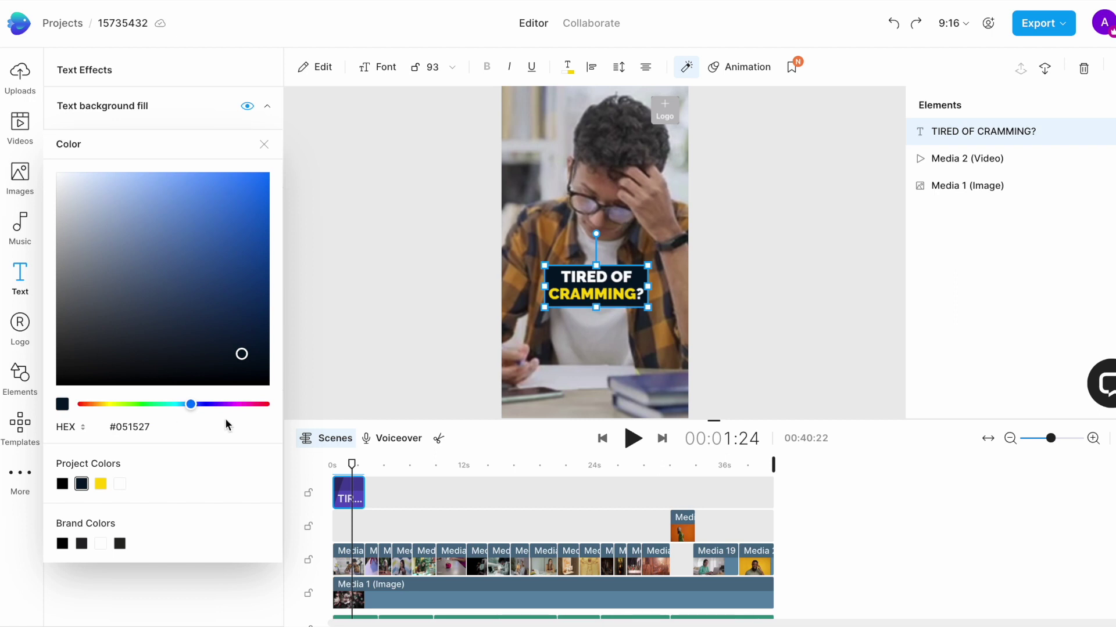
drag(191, 404, 348, 409)
drag(235, 231, 284, 169)
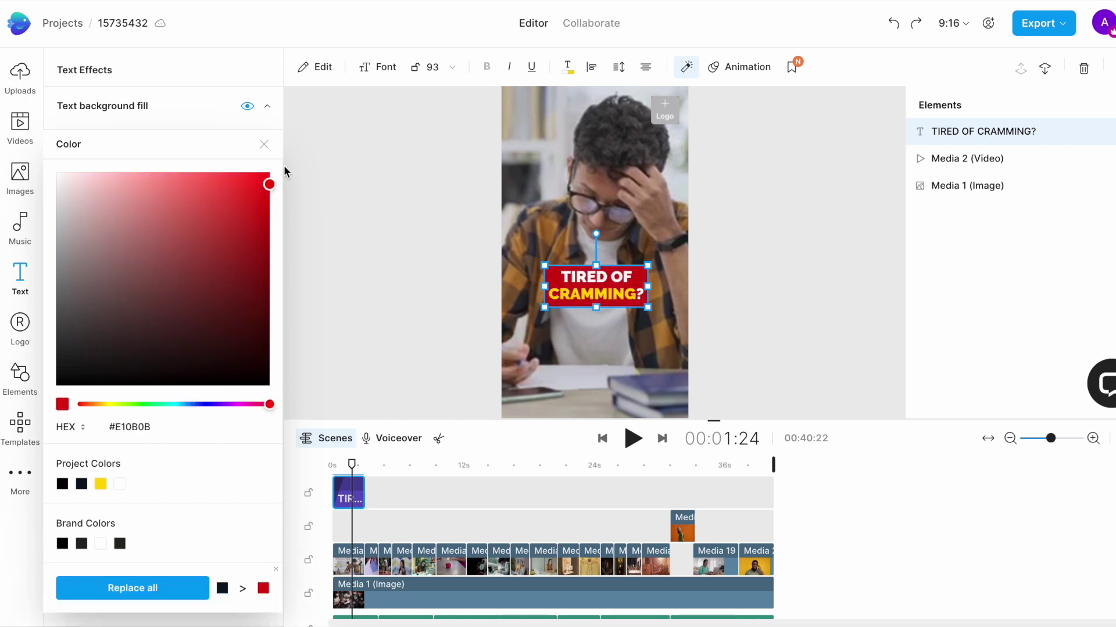
click(319, 67)
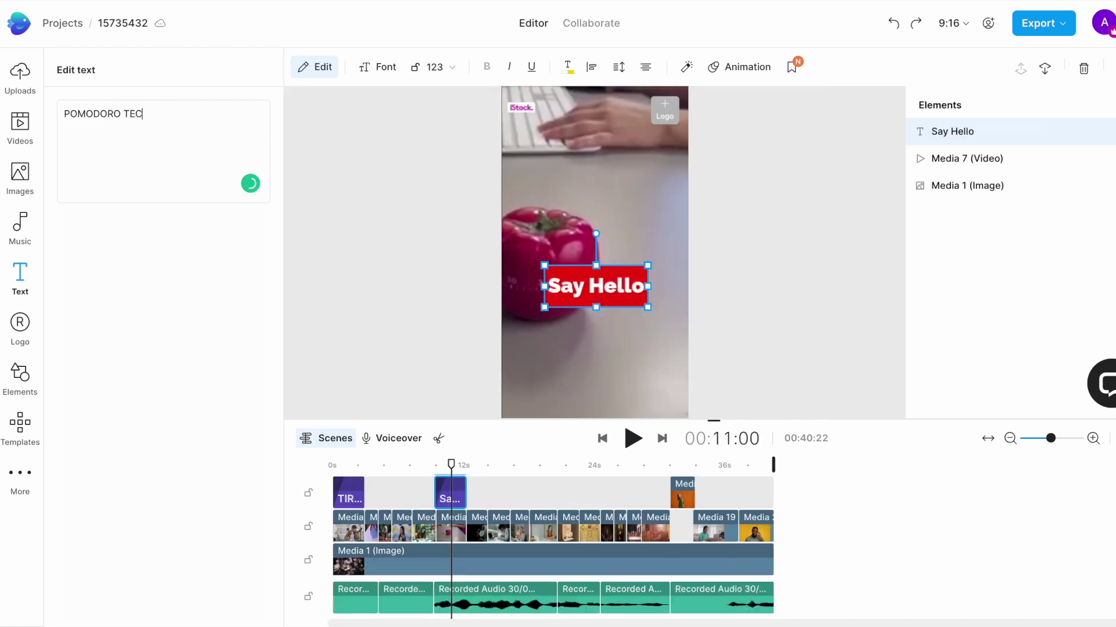
Complete the Pomodoro caption so it reads POMODORO TECHNIQUE
text(HNIQUE)
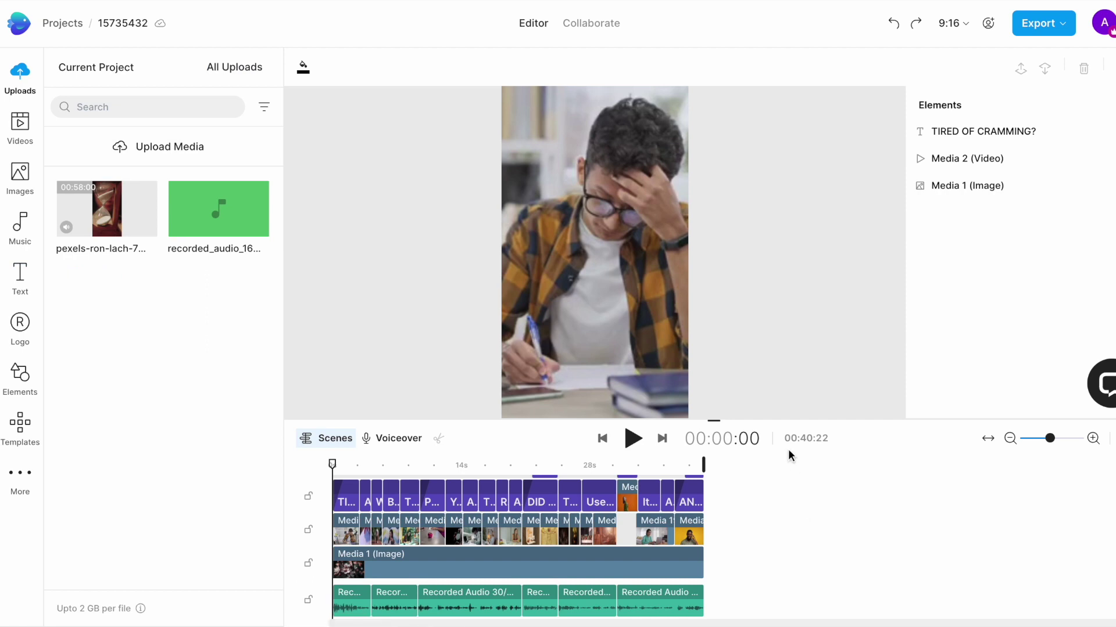
scroll(361, 540, down, 2)
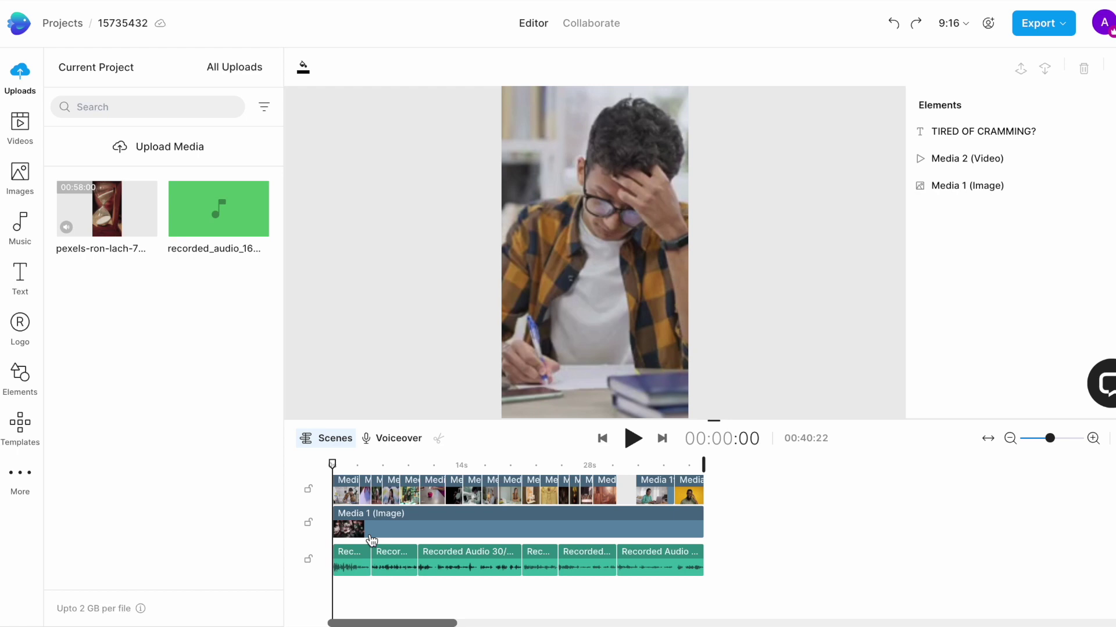
Add the Hip Hop track 'Getting Stronger Instrumental' as background music and preview it
click(22, 234)
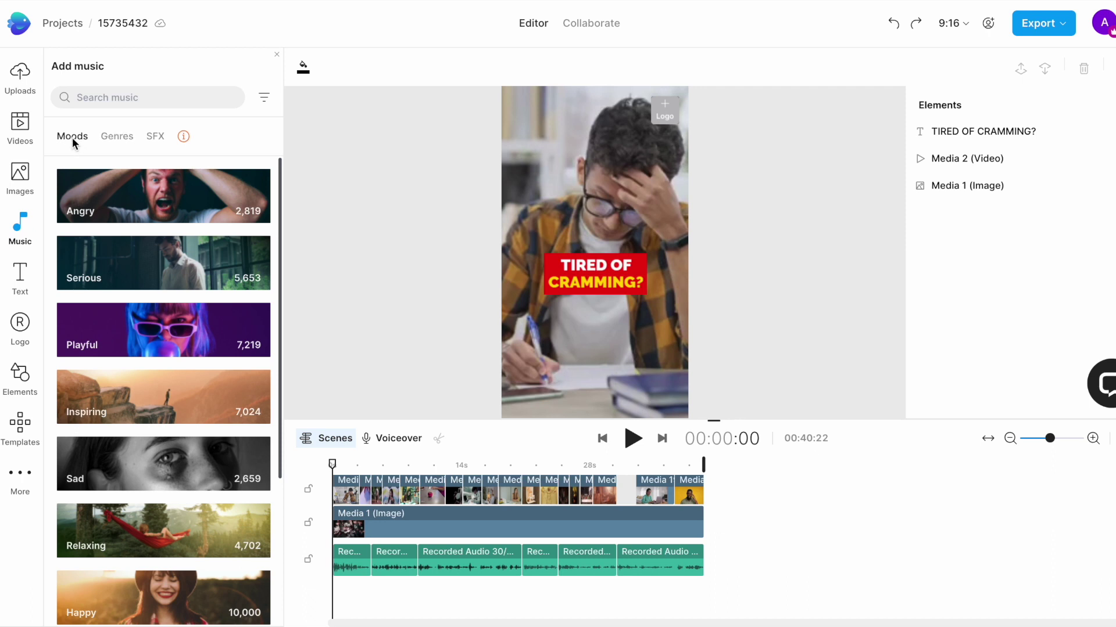
click(104, 138)
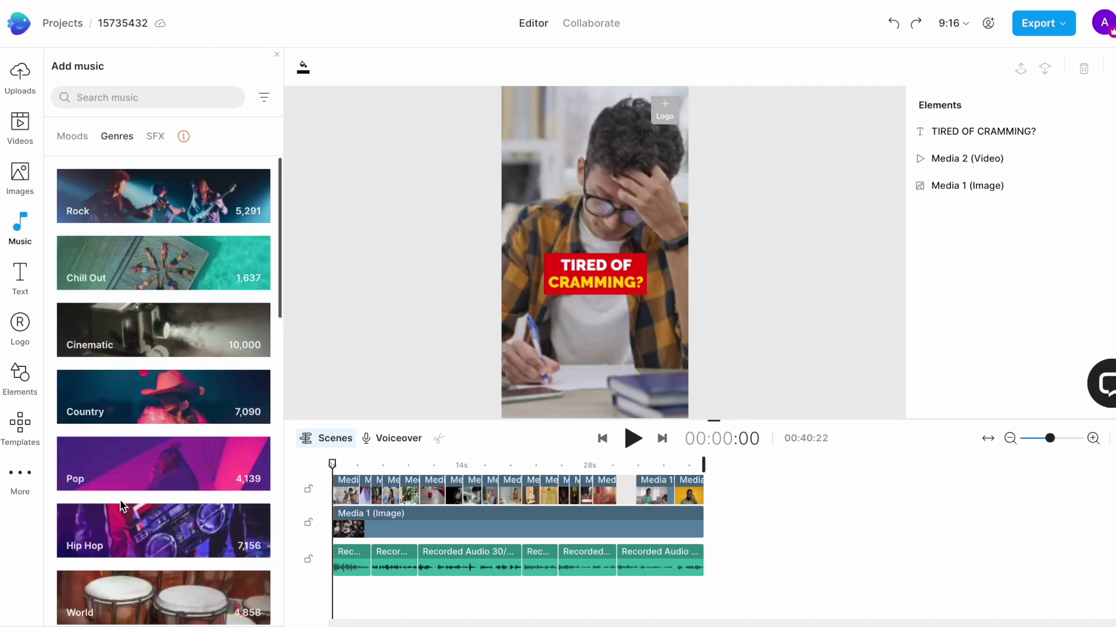
click(119, 527)
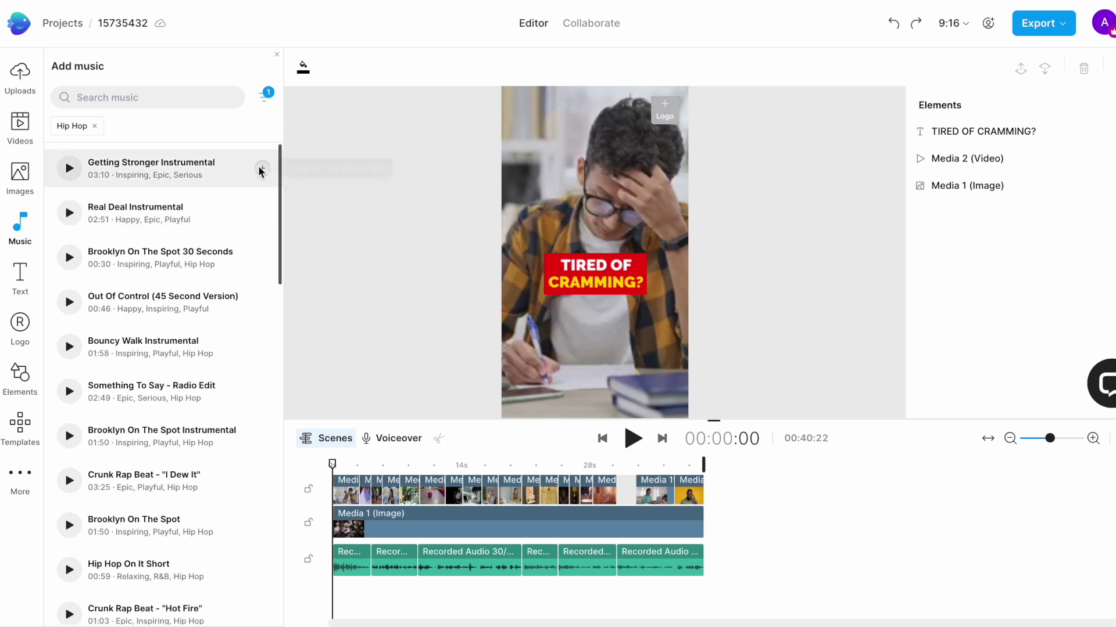
click(263, 169)
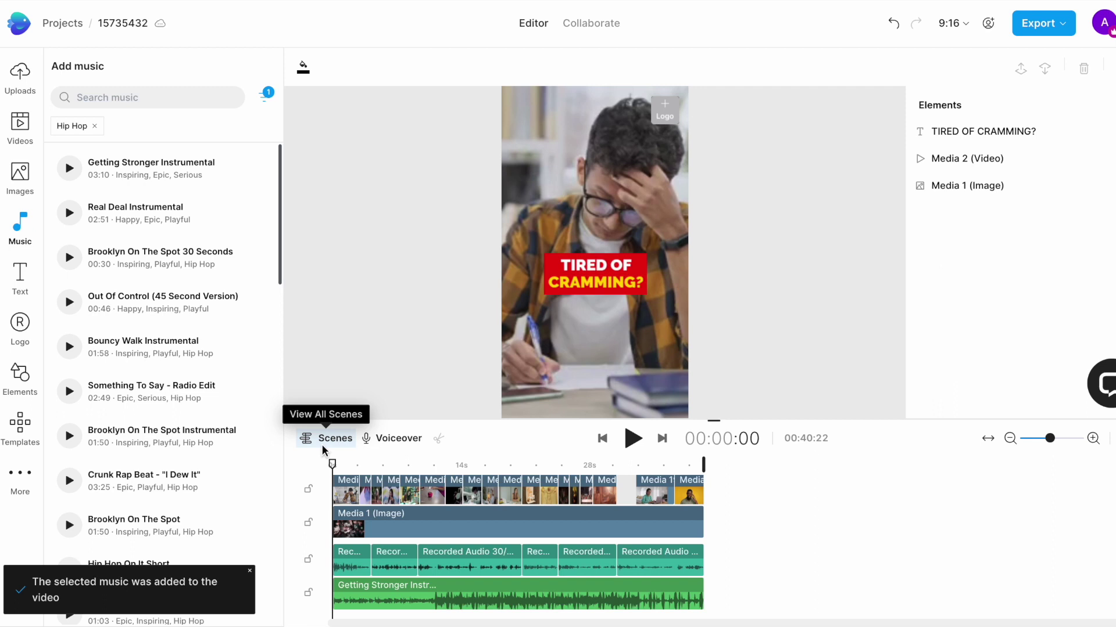
click(632, 438)
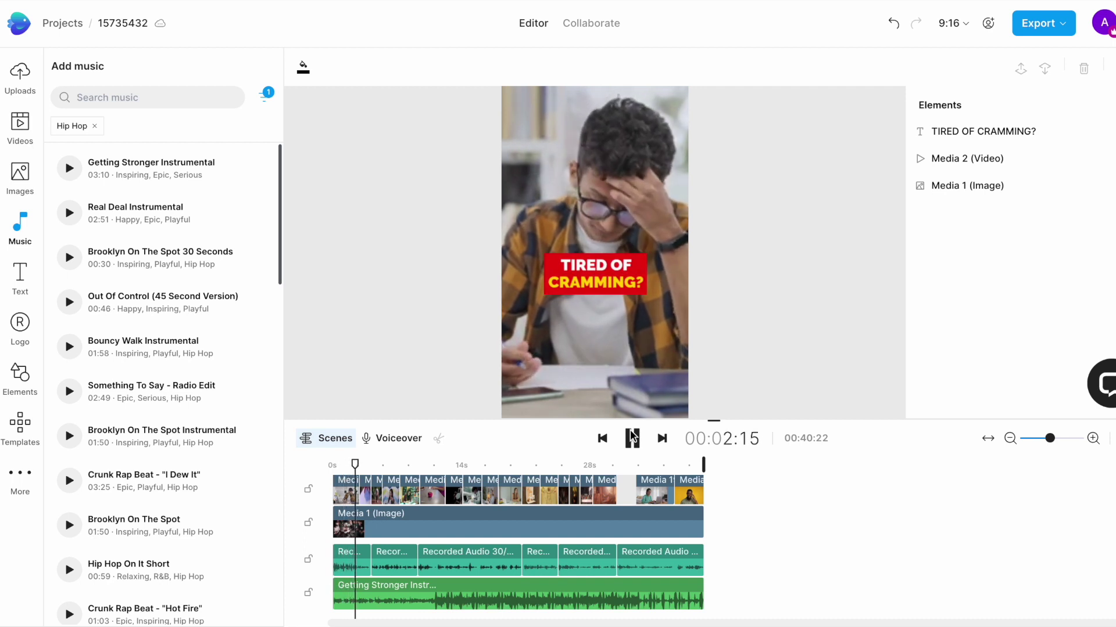
click(633, 438)
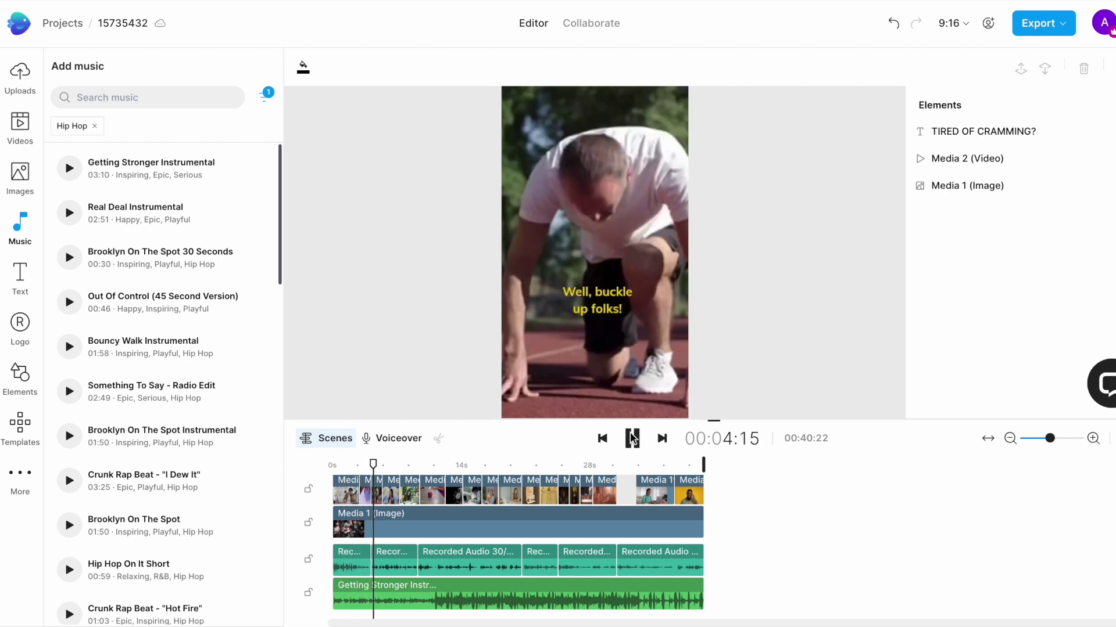
Lower the music clip's volume to roughly -23 dB
click(389, 596)
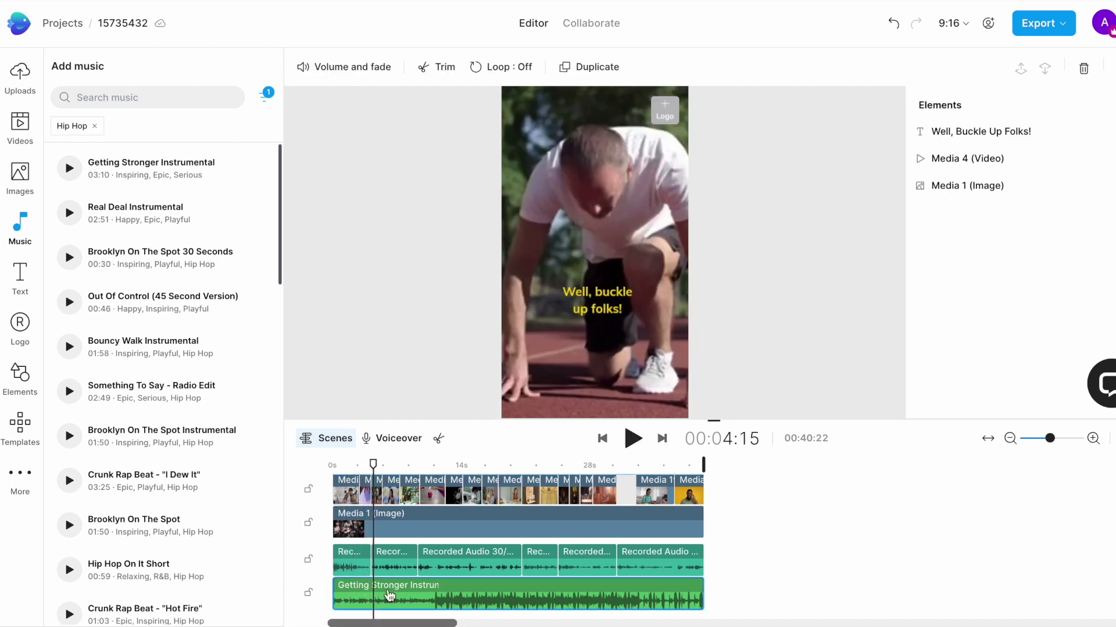
click(337, 67)
drag(150, 99, 151, 100)
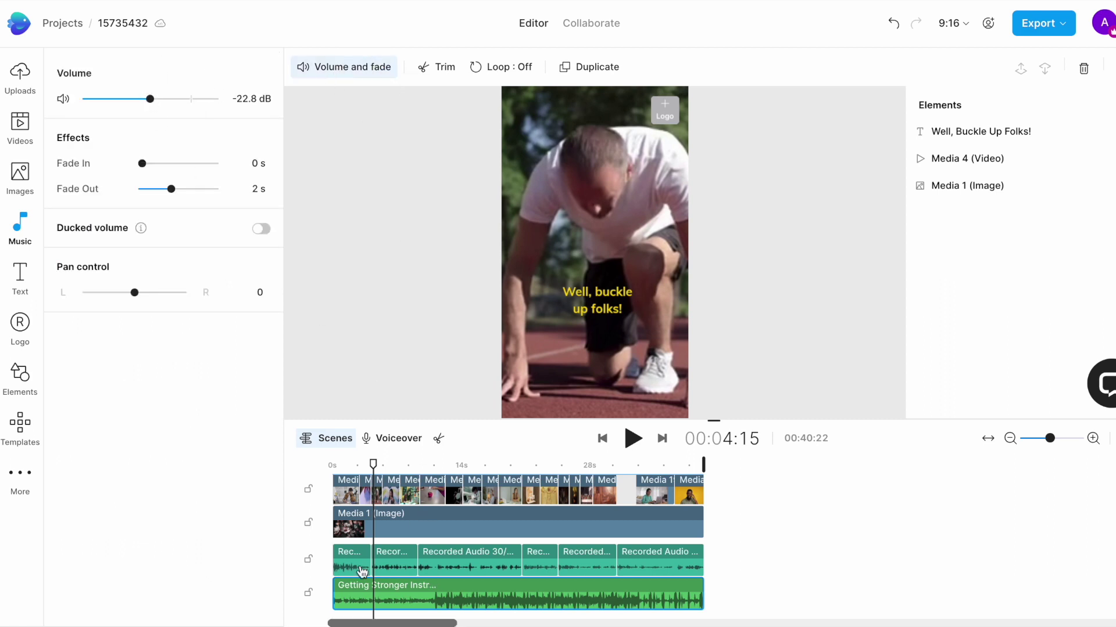
Trim the music clip and align it with the start of the video
drag(334, 594, 406, 598)
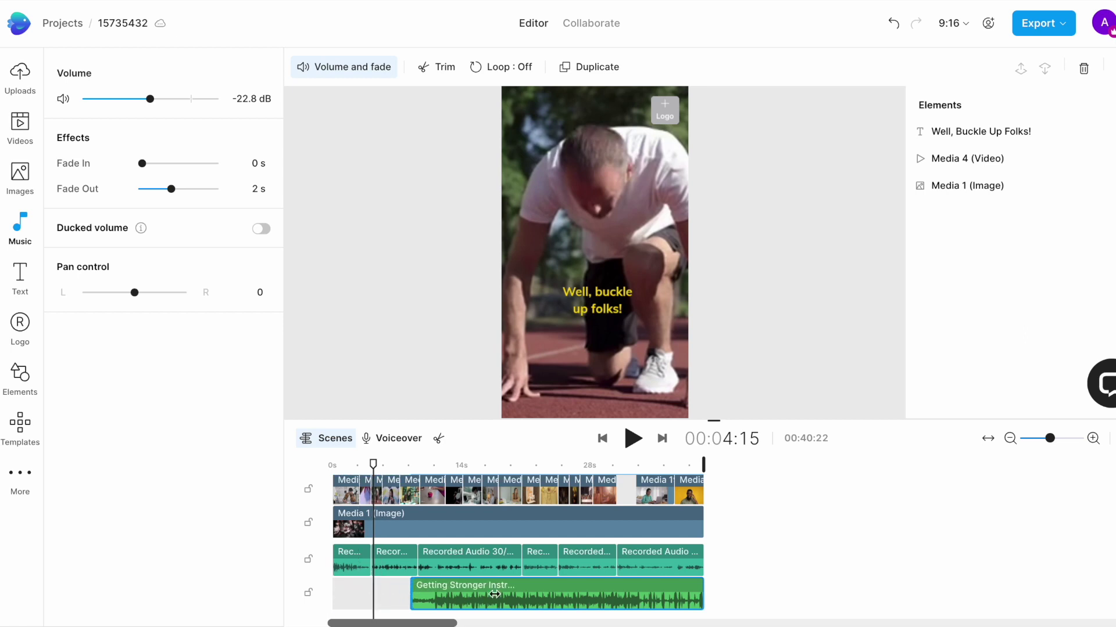
drag(491, 587, 427, 583)
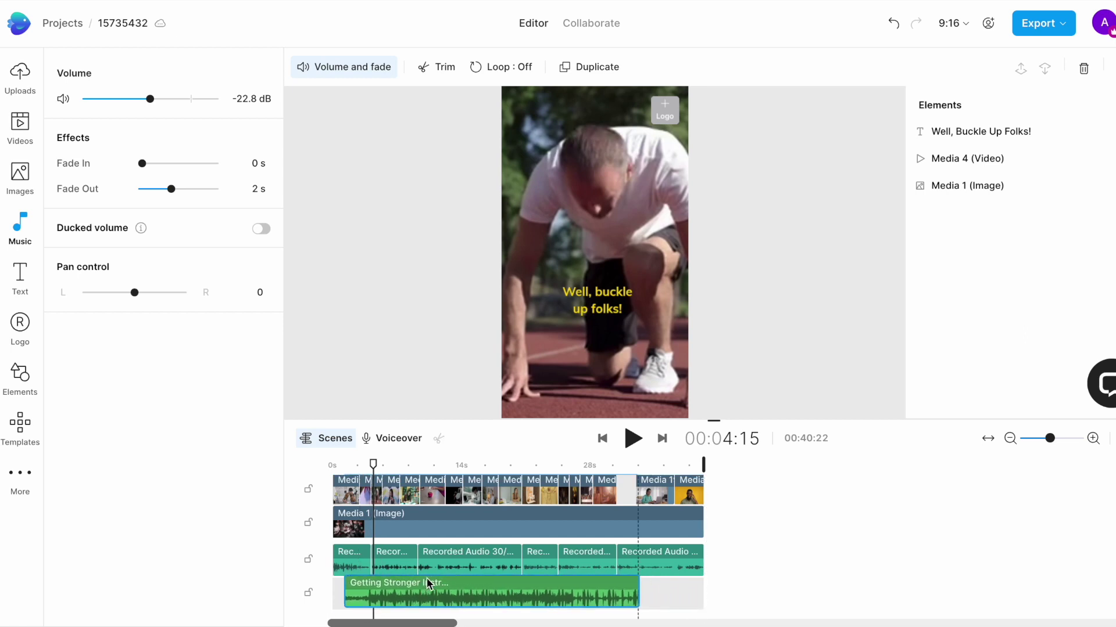
drag(353, 588, 333, 592)
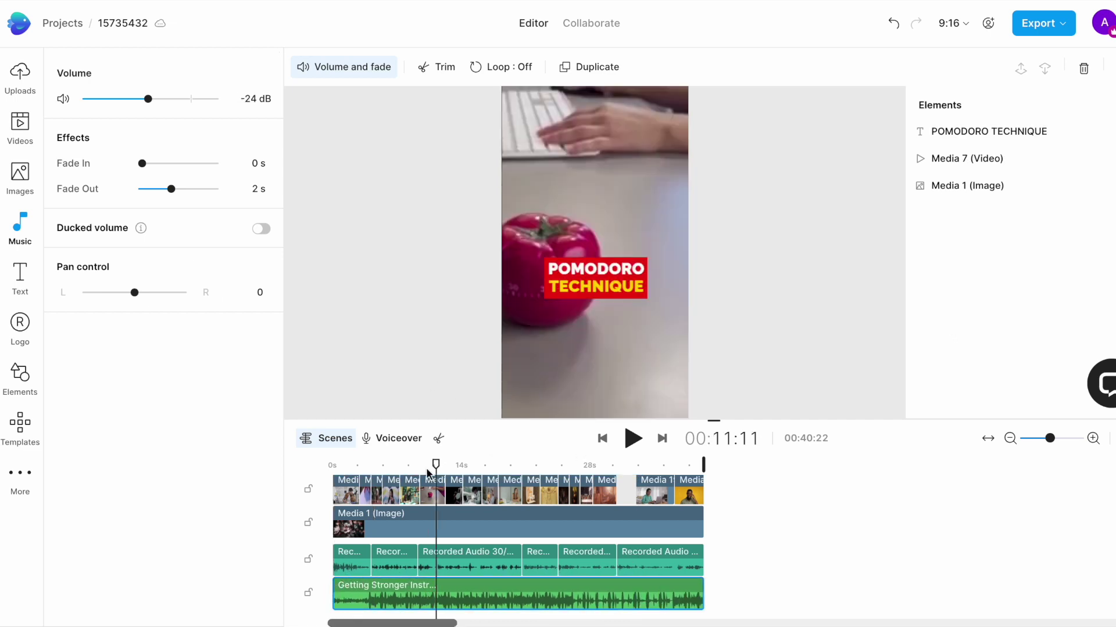
drag(412, 469, 229, 463)
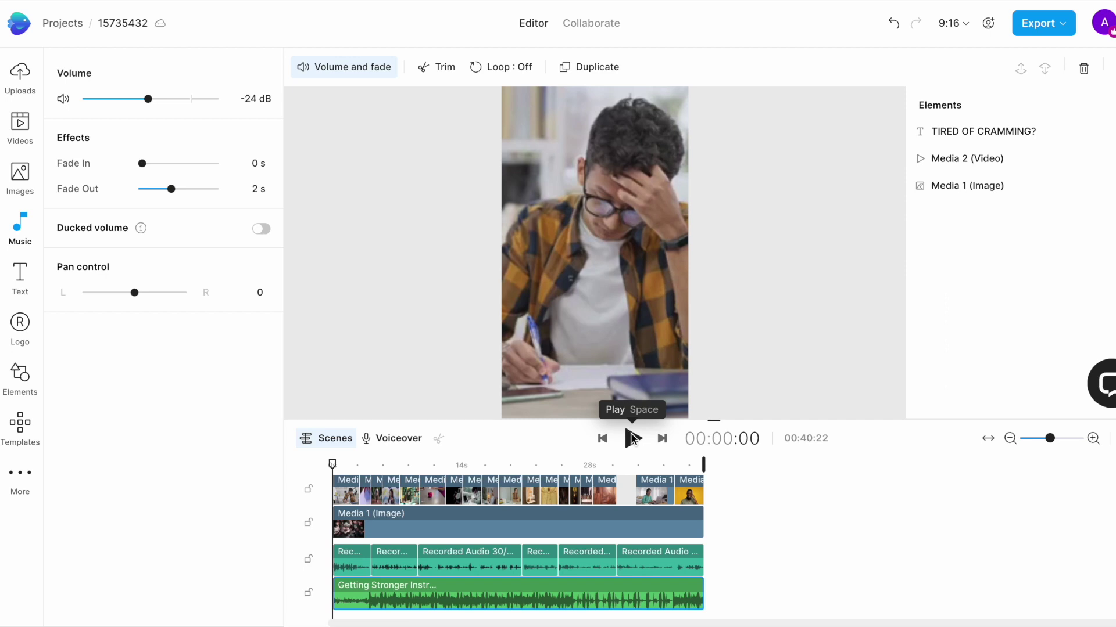
click(632, 439)
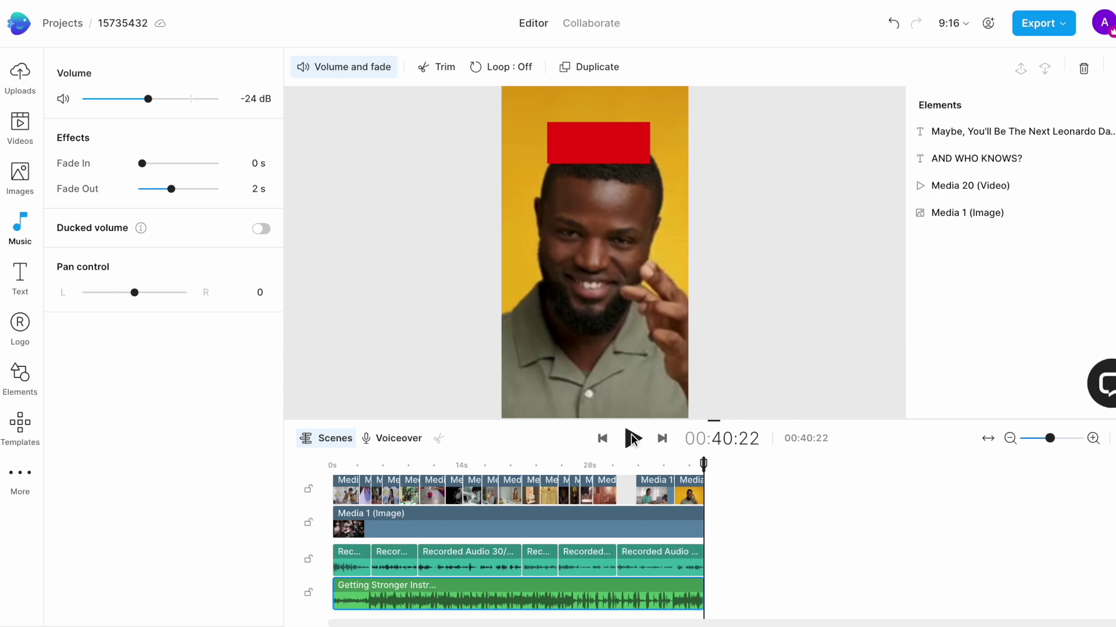
Export the finished video at 1080p Full HD quality
click(1040, 31)
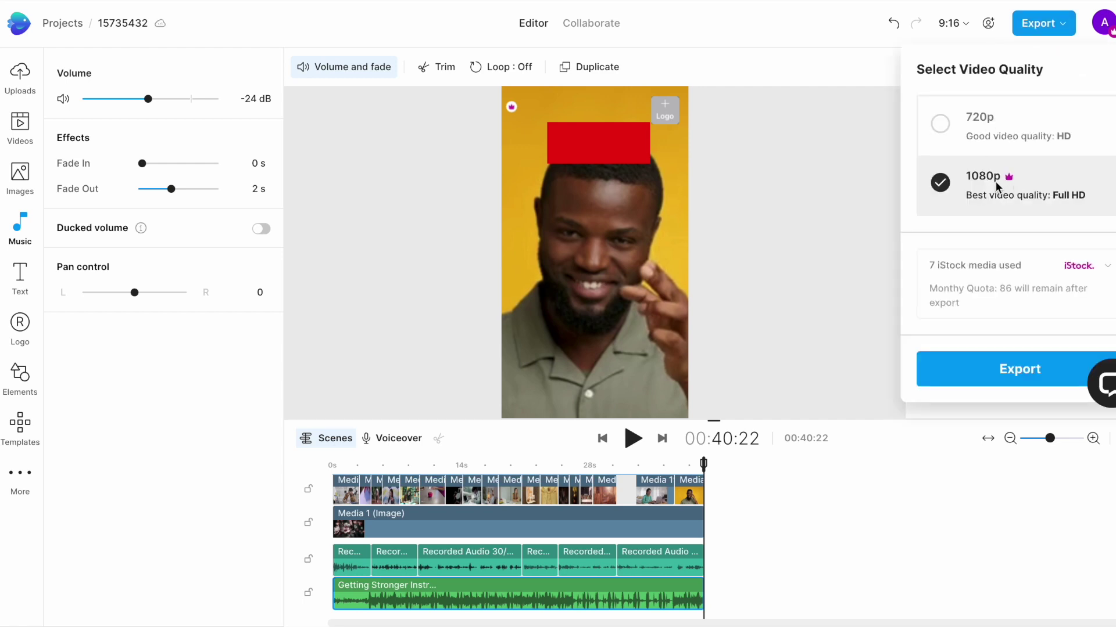
click(1006, 385)
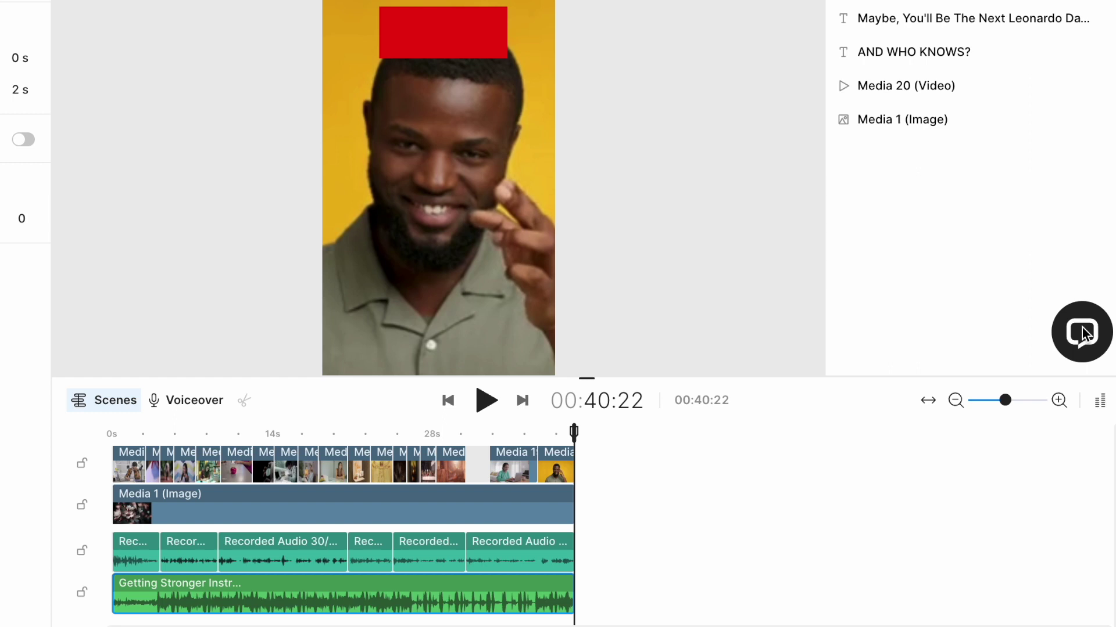
Dismiss the support chat, save the export as 'unique exam trick', and begin the title 'An examhack'
click(1082, 329)
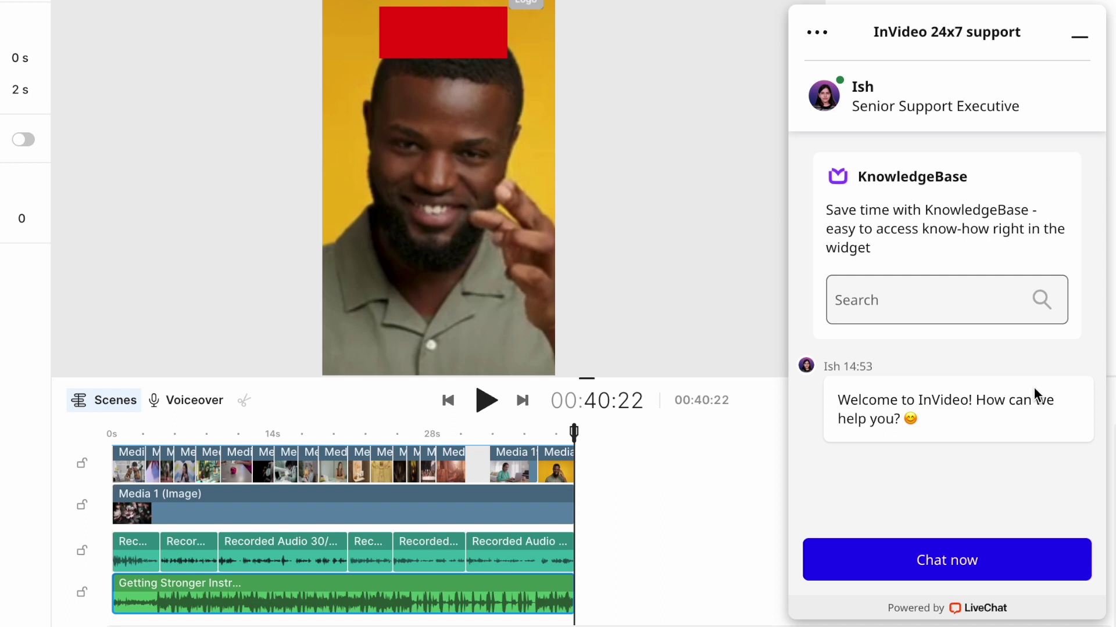
click(1079, 36)
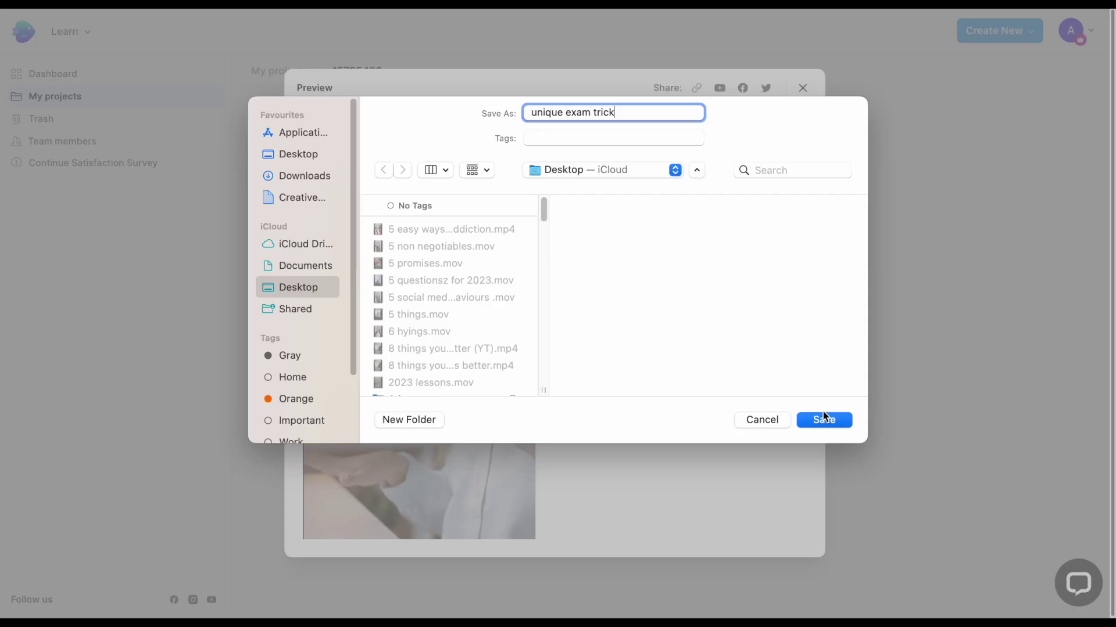
click(822, 420)
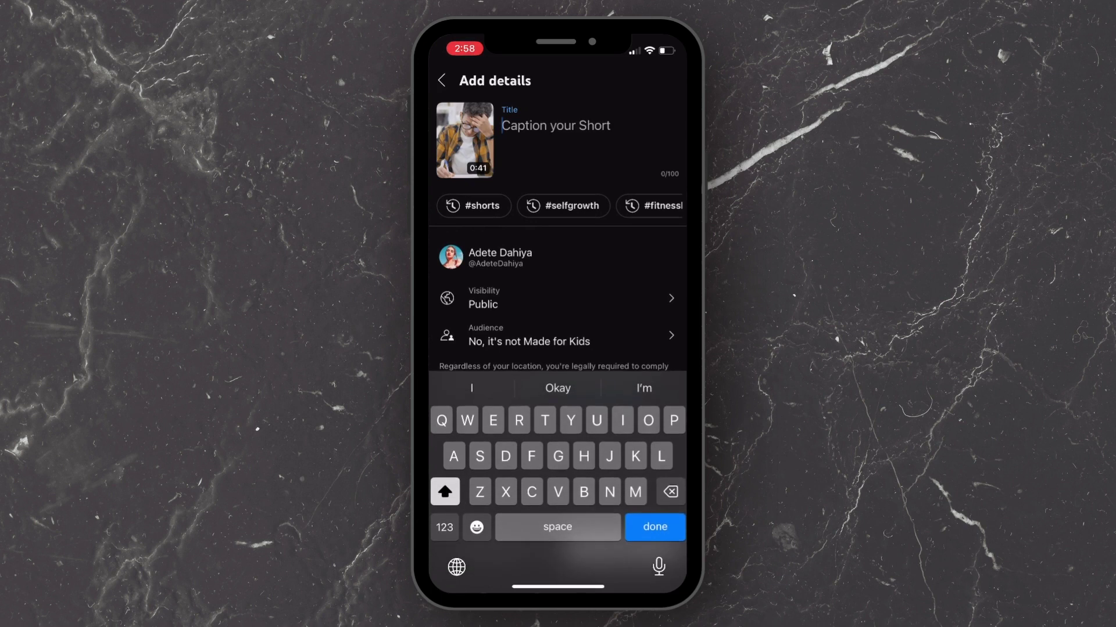
text(An exam)
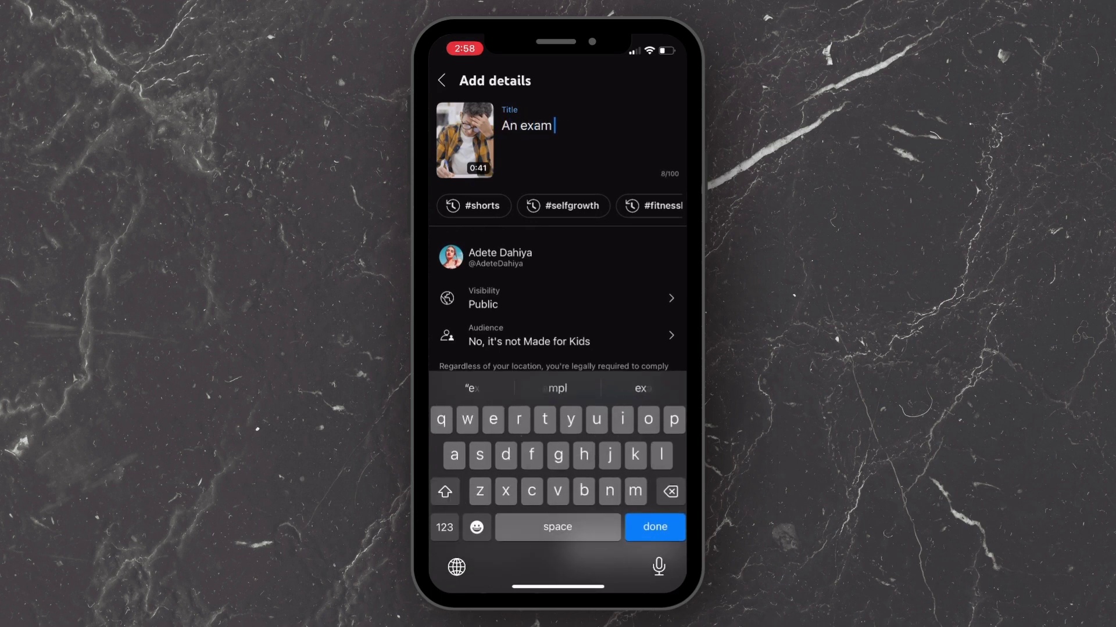
text(hack will make your life easy #shorts)
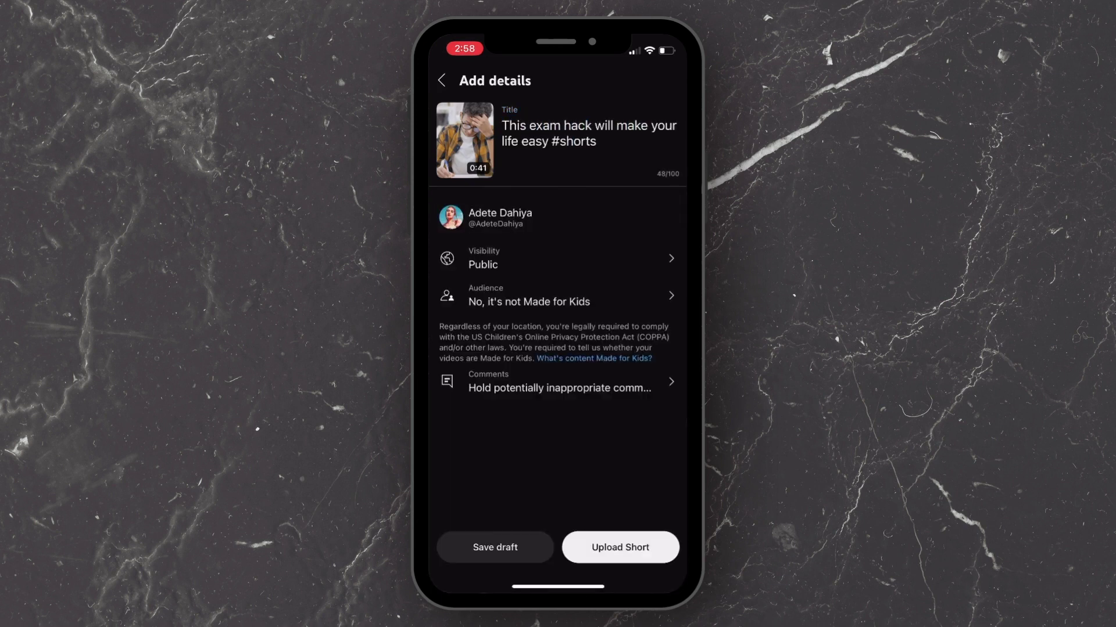